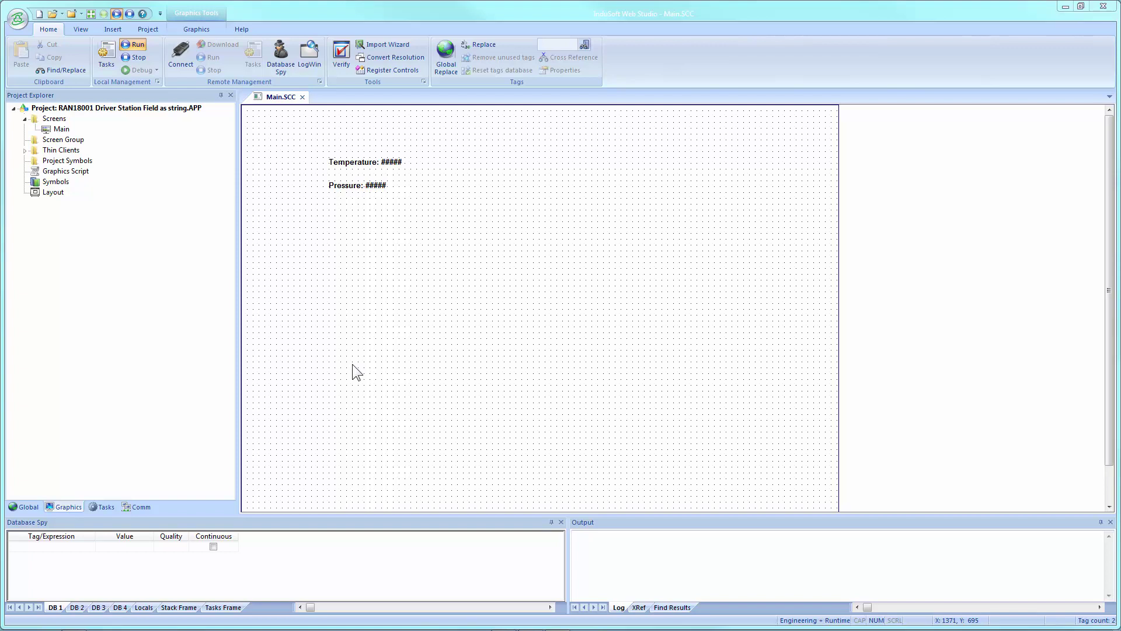
Inspect the tags linked to the Temperature and Pressure displays, then show the Comm drivers.
double_click(353, 163)
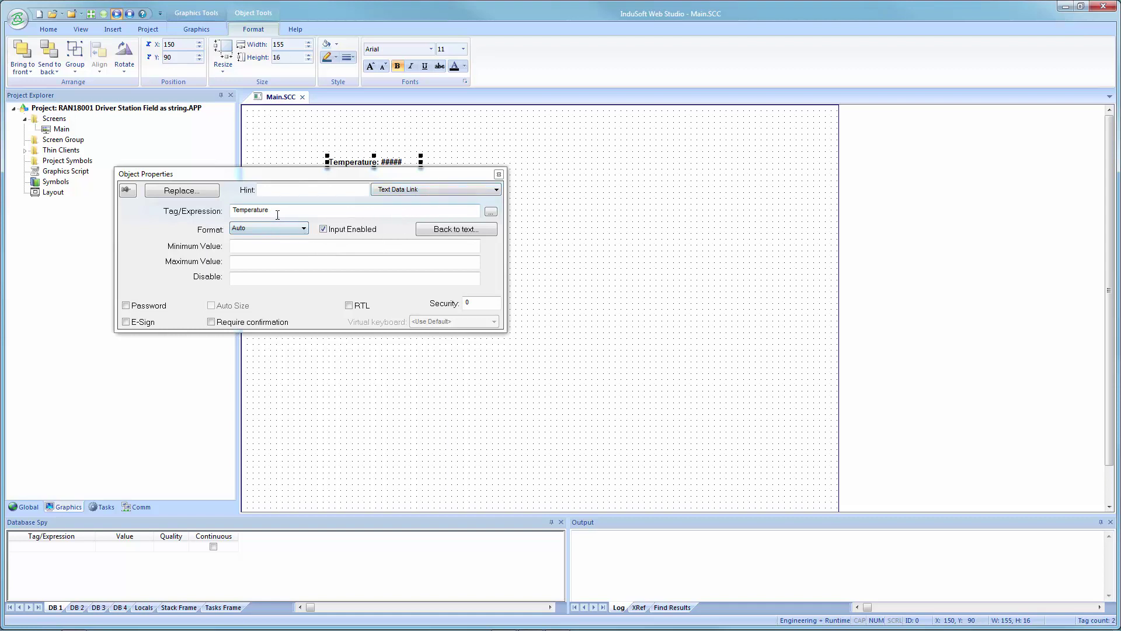
click(223, 214)
drag(388, 174, 386, 232)
click(351, 187)
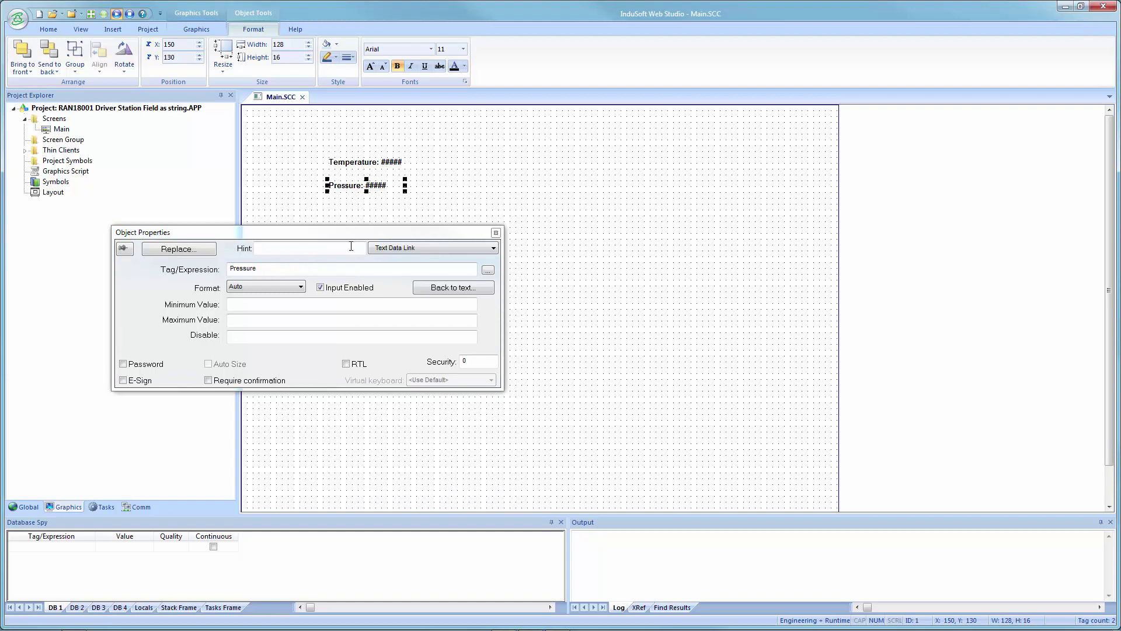
click(137, 507)
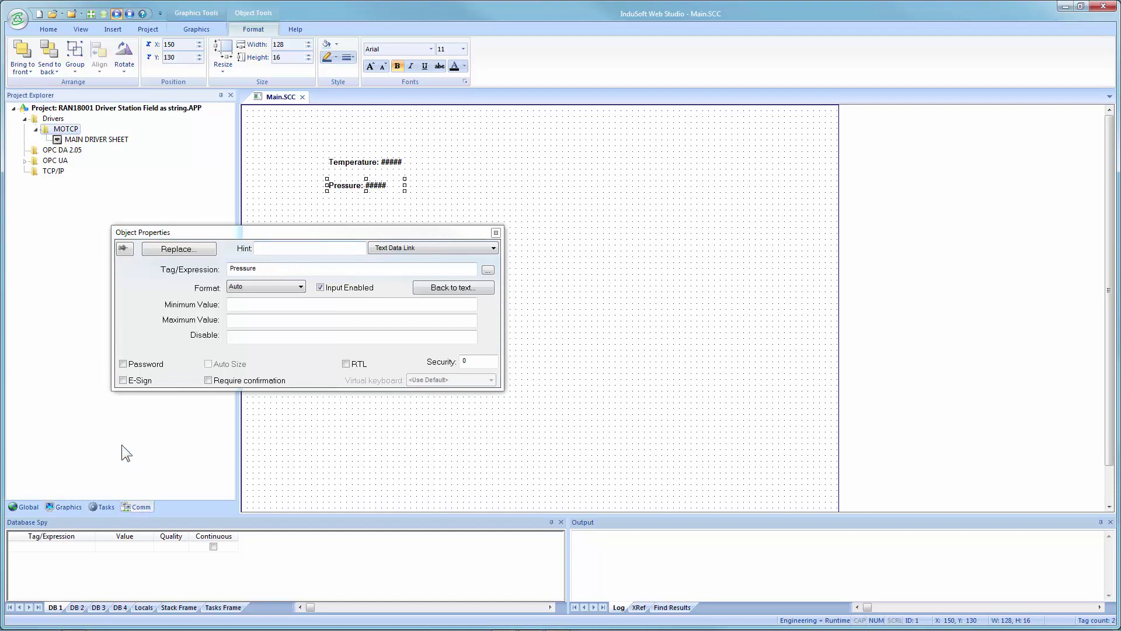
Open MOTCP's MAIN DRIVER SHEET and review the Temperature and Pressure station cells (192.168.1.19:502:1).
click(80, 141)
double_click(79, 142)
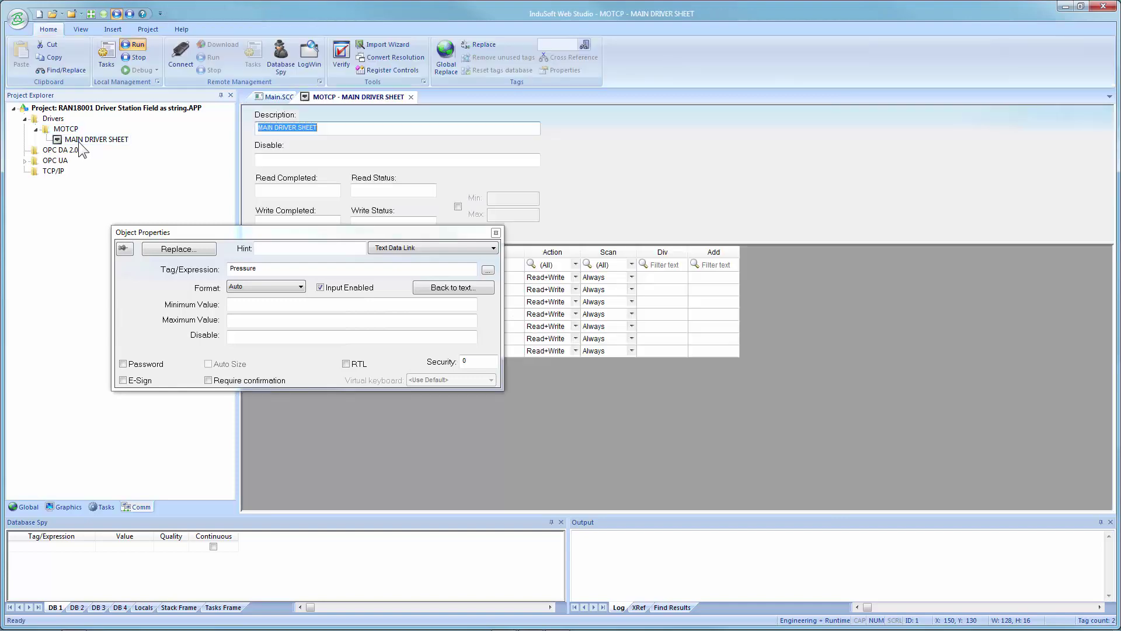
drag(459, 233, 917, 182)
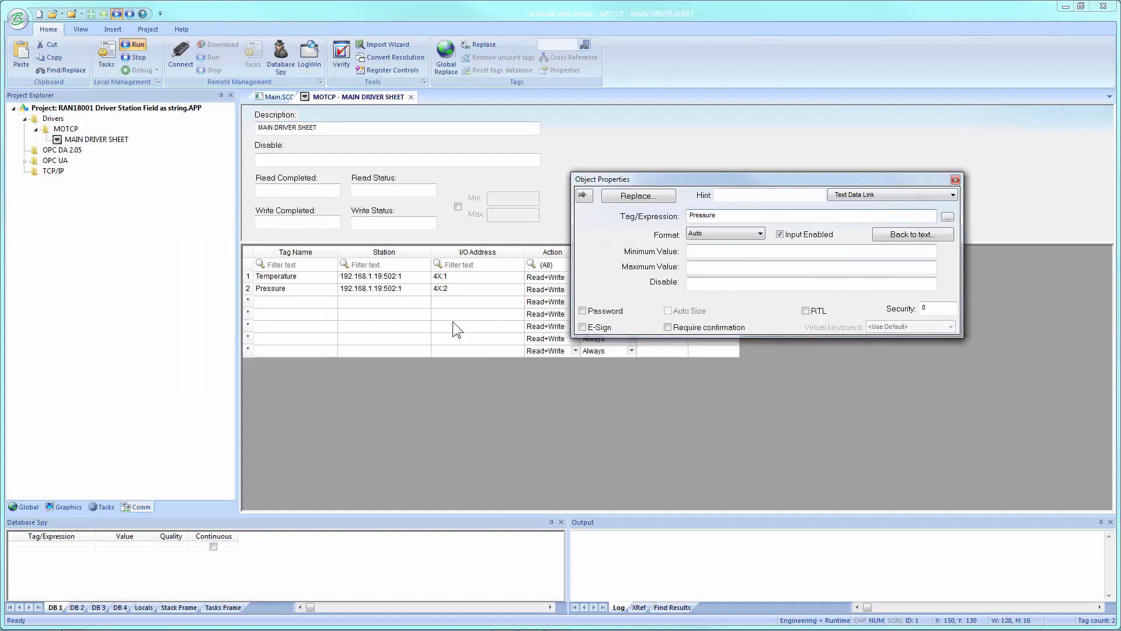
key(Right)
click(372, 289)
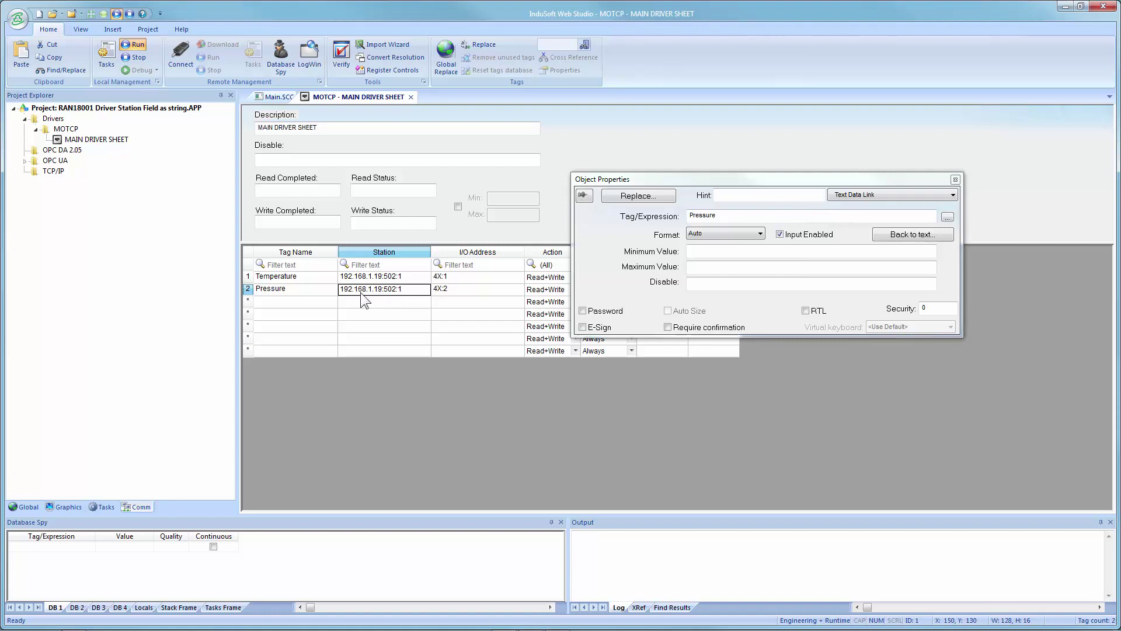
click(376, 281)
click(374, 290)
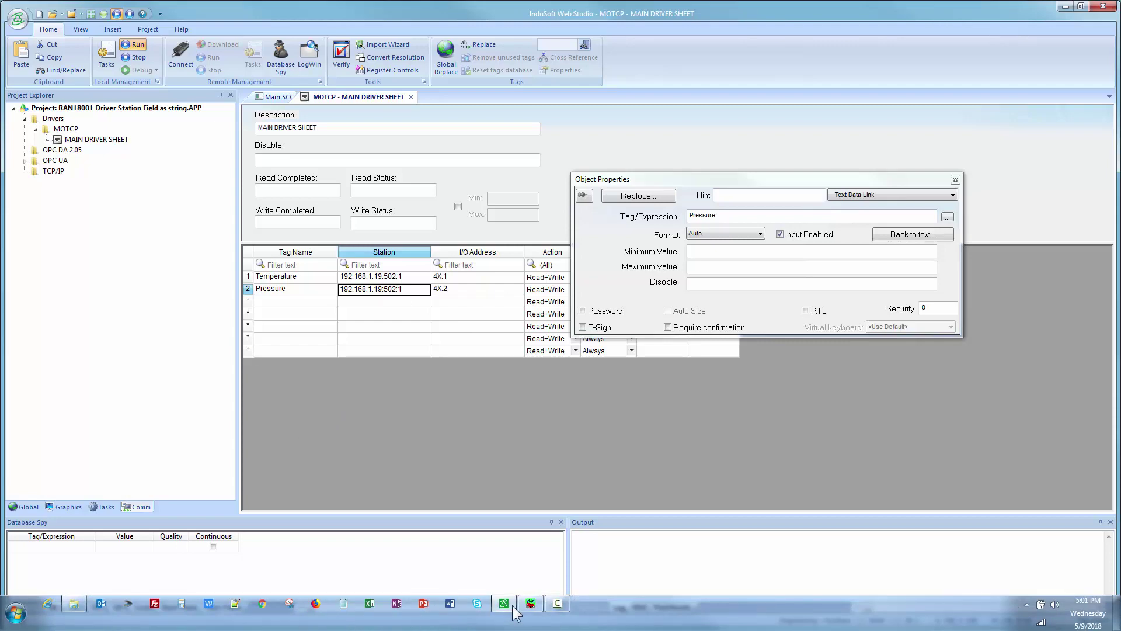
Close and relaunch the Mod_RSsim Modbus simulator, dismissing its licence notice.
click(530, 604)
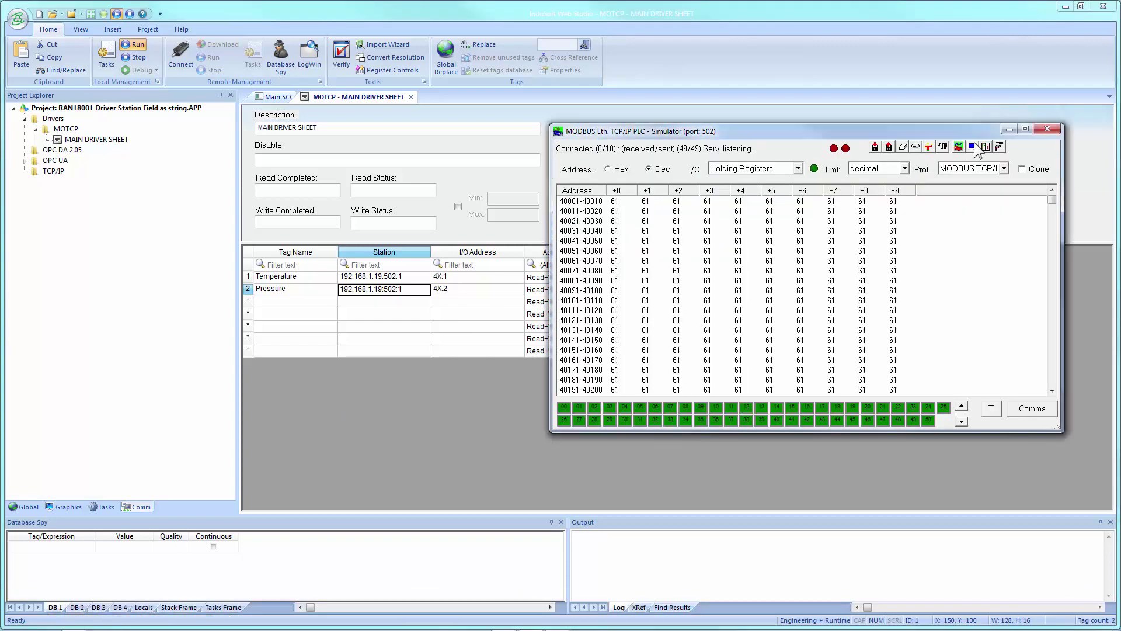
click(1047, 128)
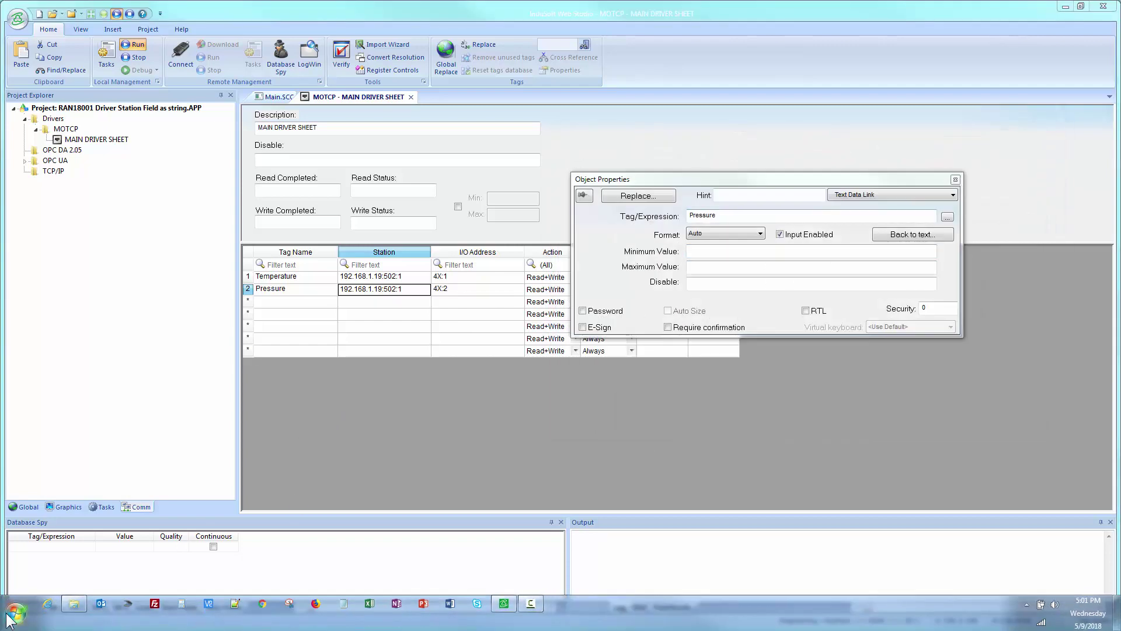
click(8, 617)
click(36, 443)
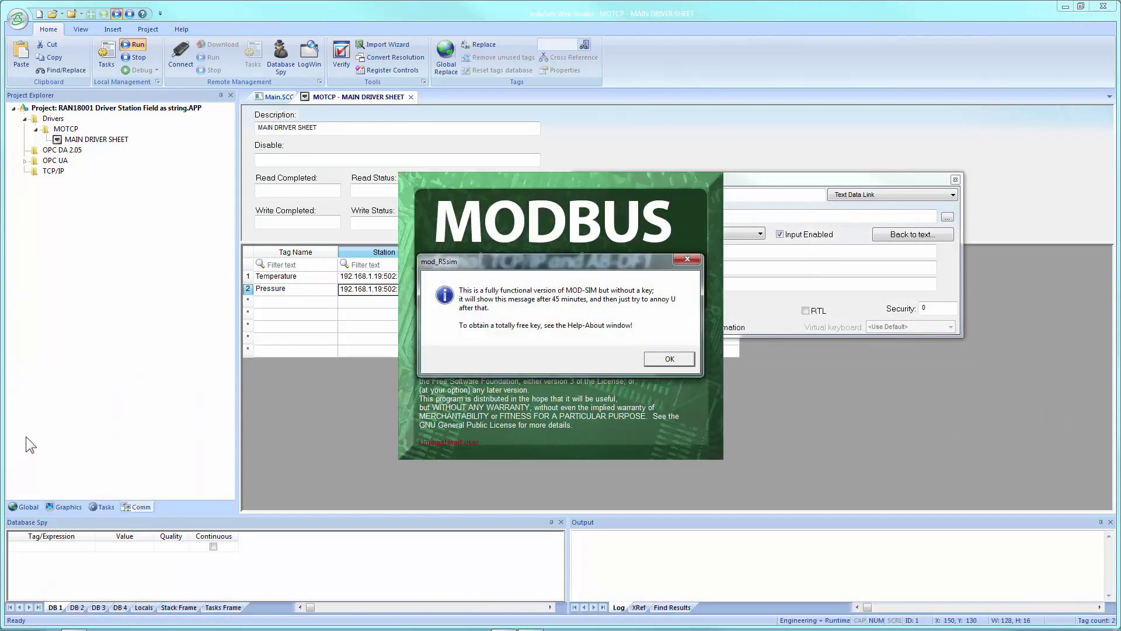
click(669, 359)
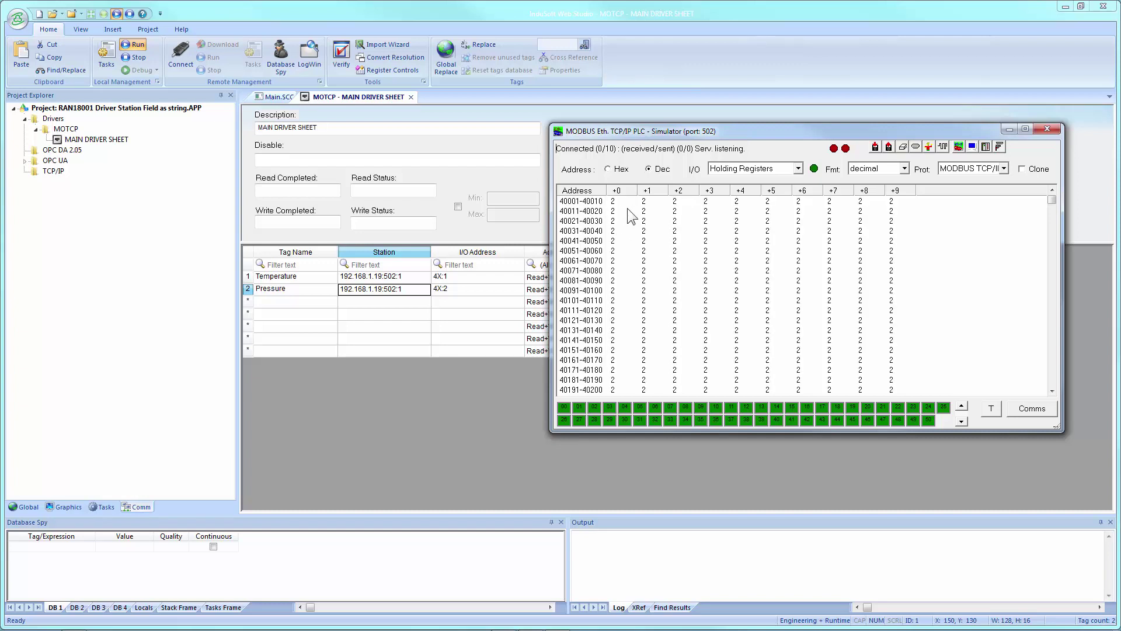
Move the simulator window off to the right edge of the screen.
right_click(663, 134)
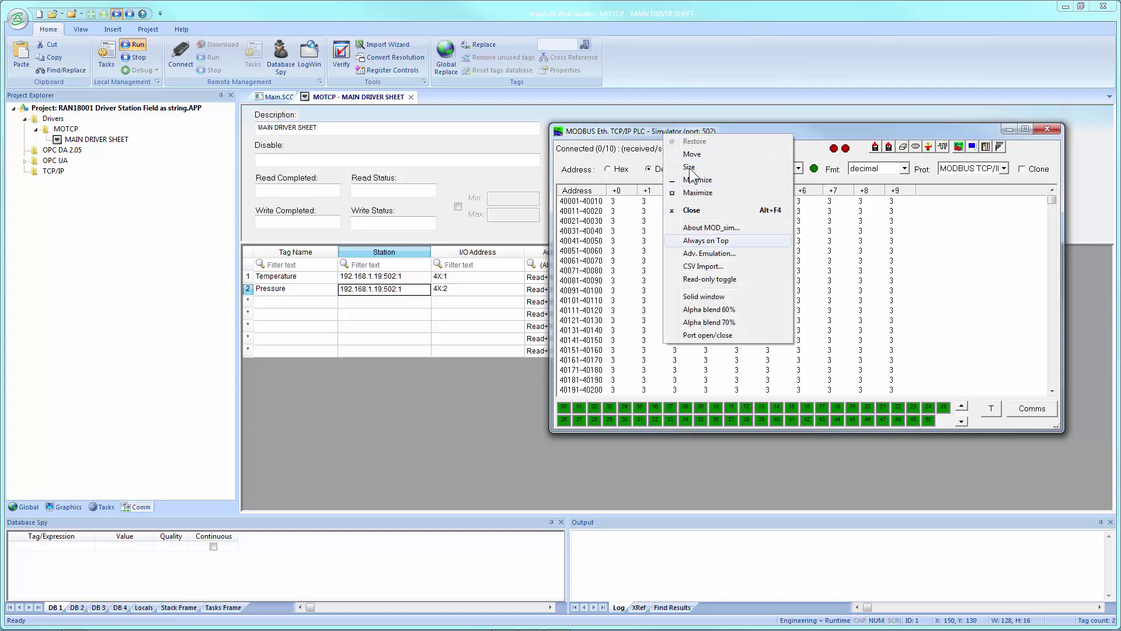
click(692, 153)
click(1031, 150)
drag(1027, 144, 1120, 143)
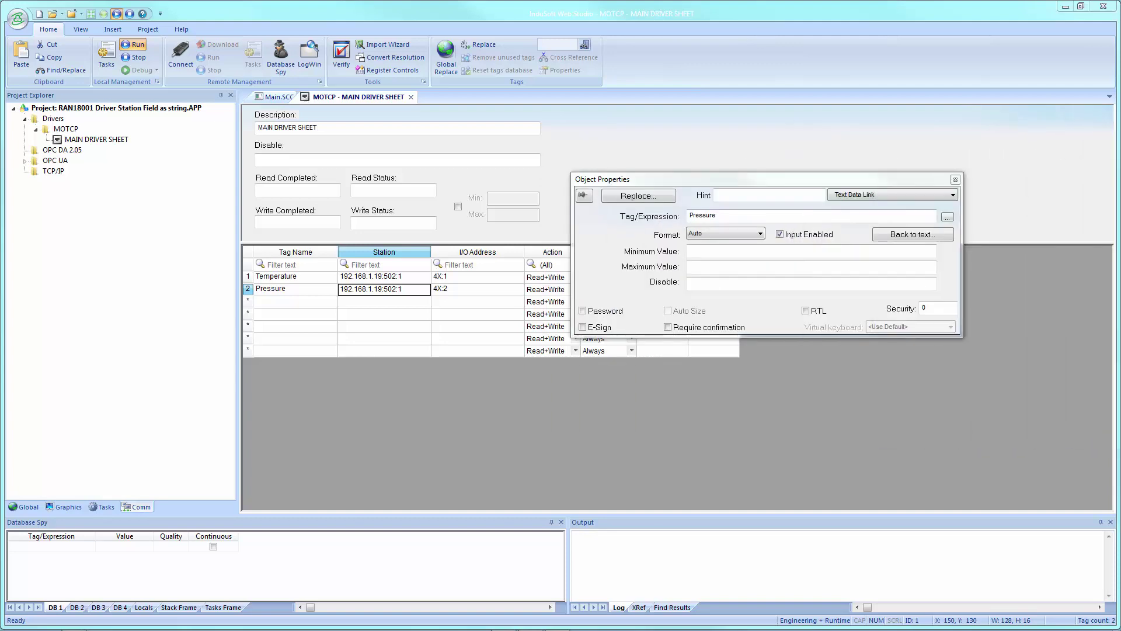
Close the properties window and driver sheet, then run, stop and rerun the project runtime.
click(955, 179)
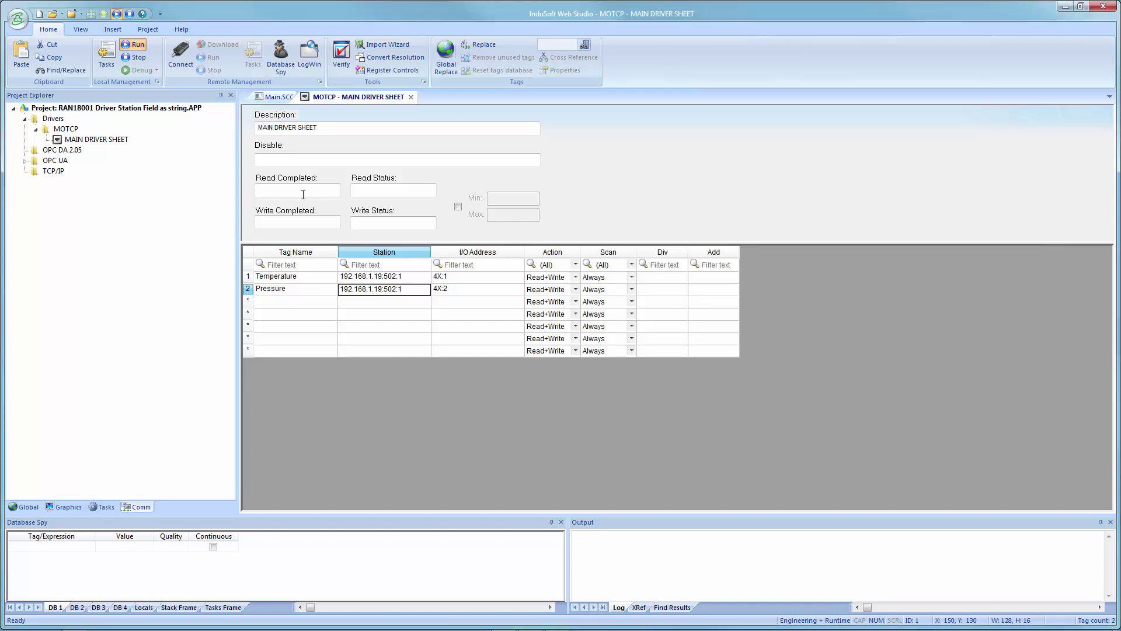
click(412, 97)
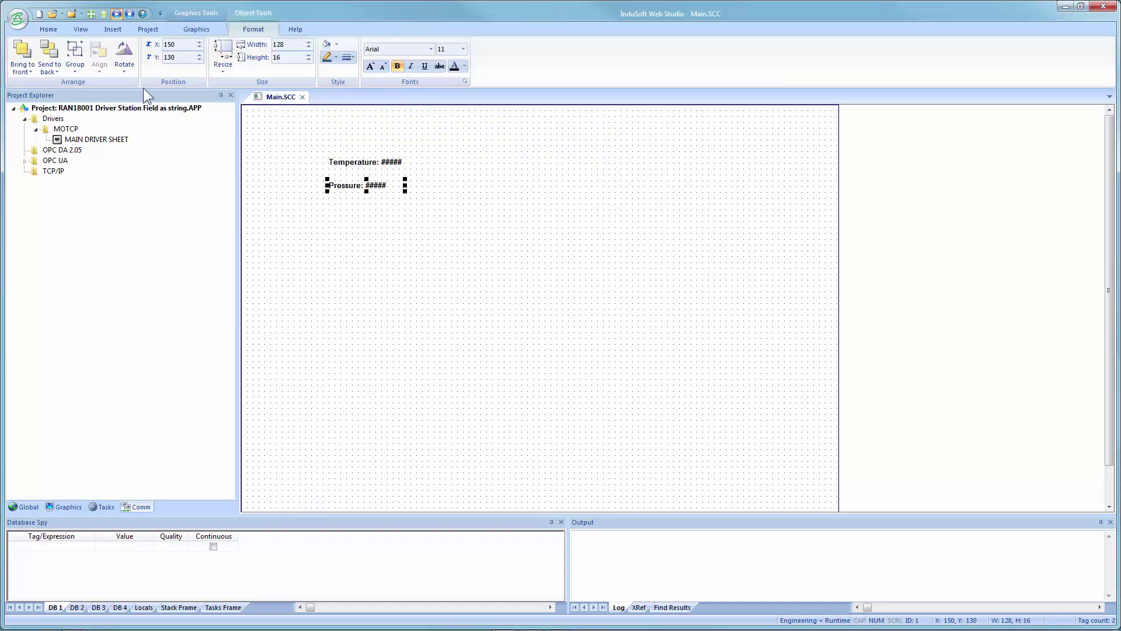
click(116, 14)
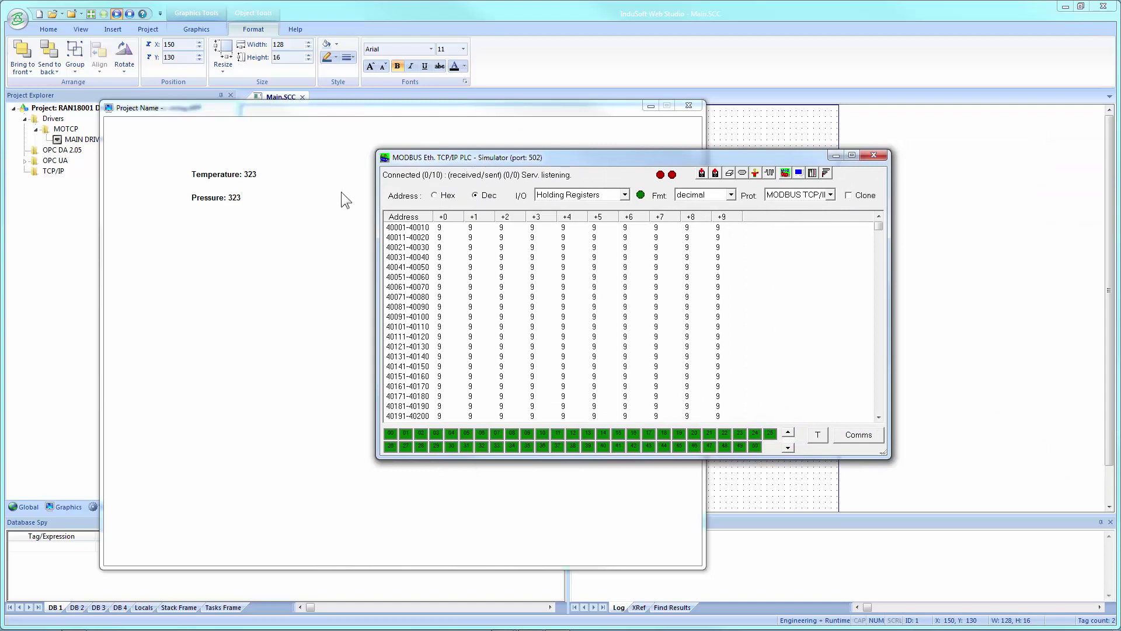
click(314, 97)
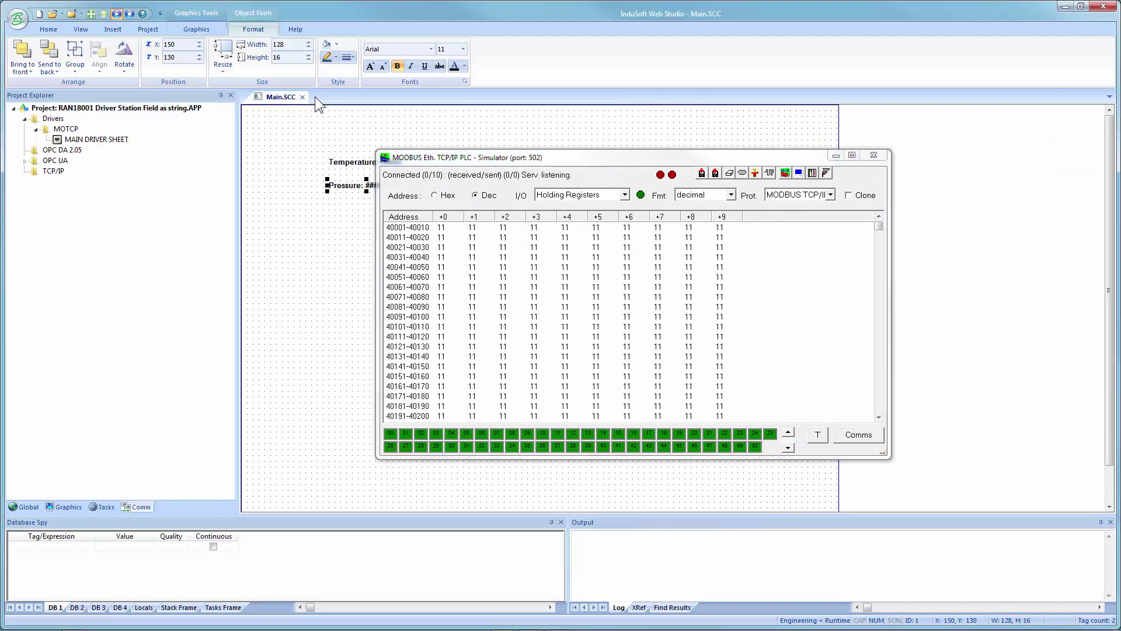
click(303, 97)
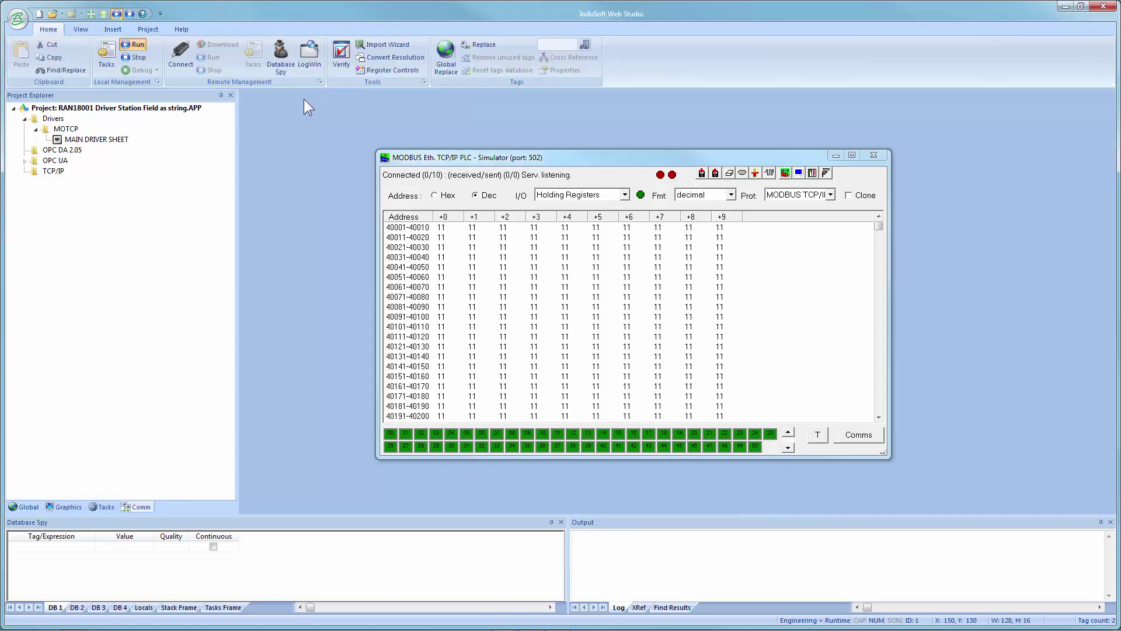
click(134, 60)
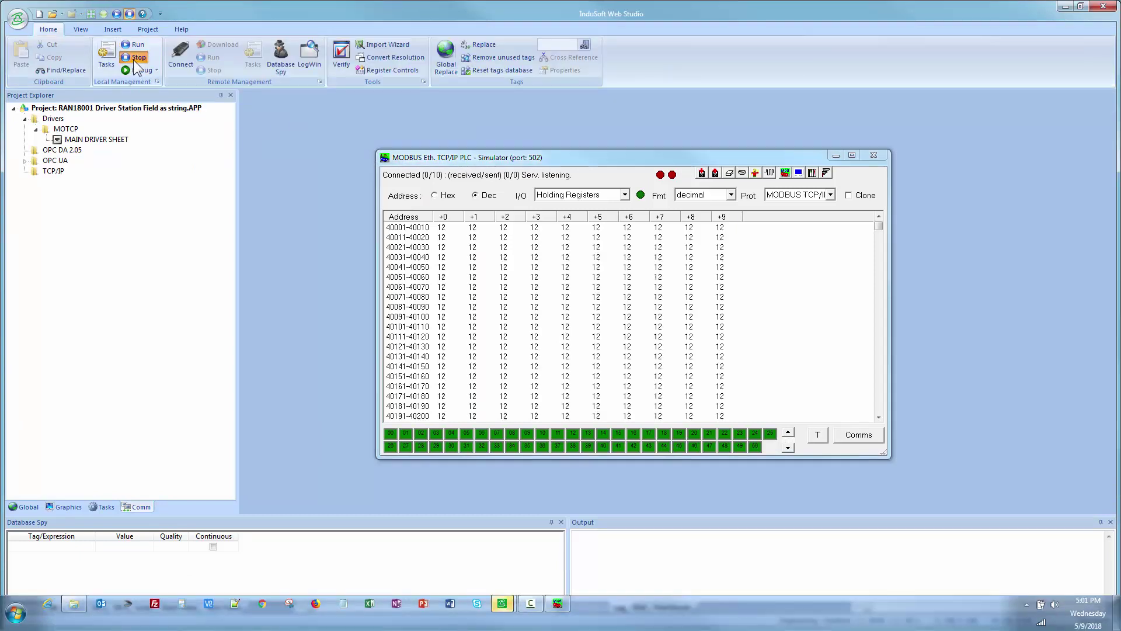
click(134, 44)
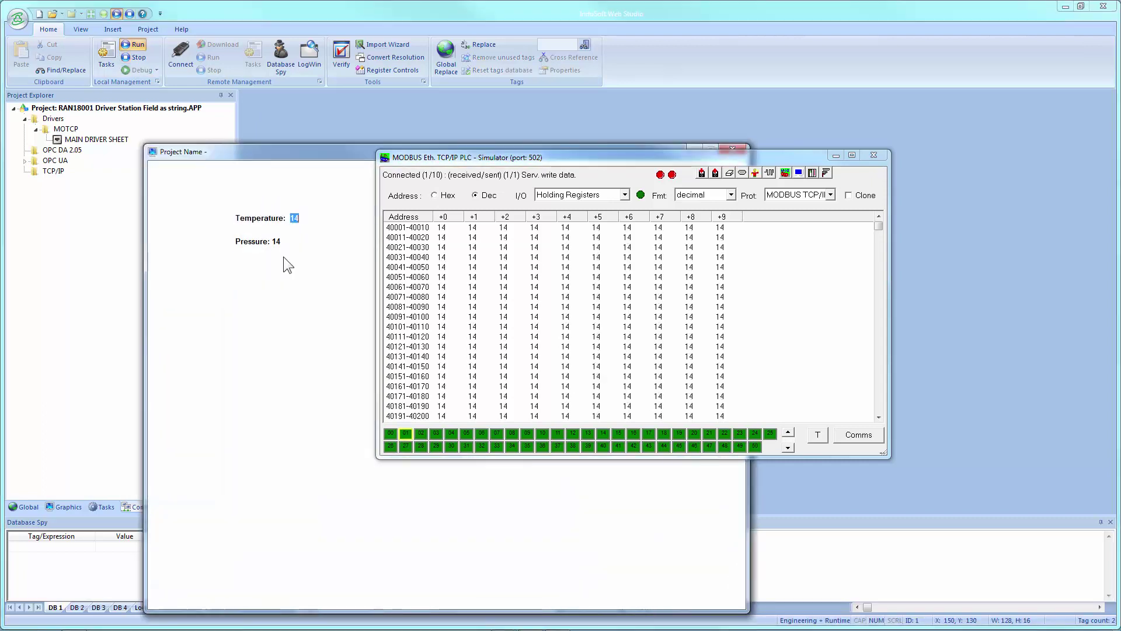
In the MOTCP sheet, replace Temperature's station address 192.168.1.19:502:1 with {PLC0}.
click(299, 131)
double_click(82, 141)
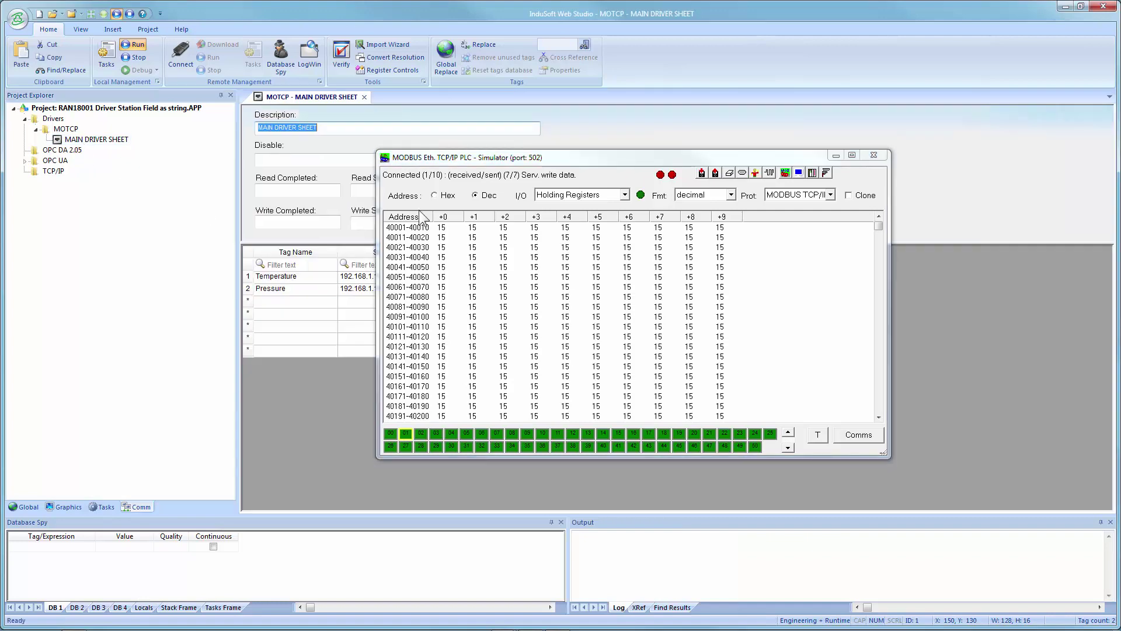
drag(562, 157, 792, 153)
click(383, 278)
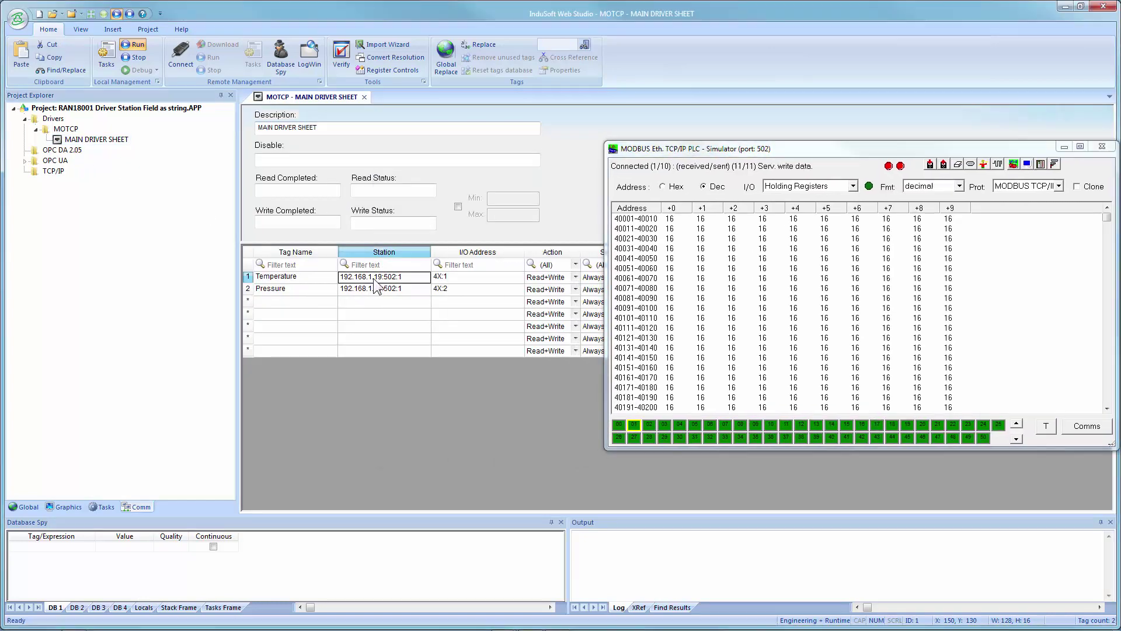
click(382, 278)
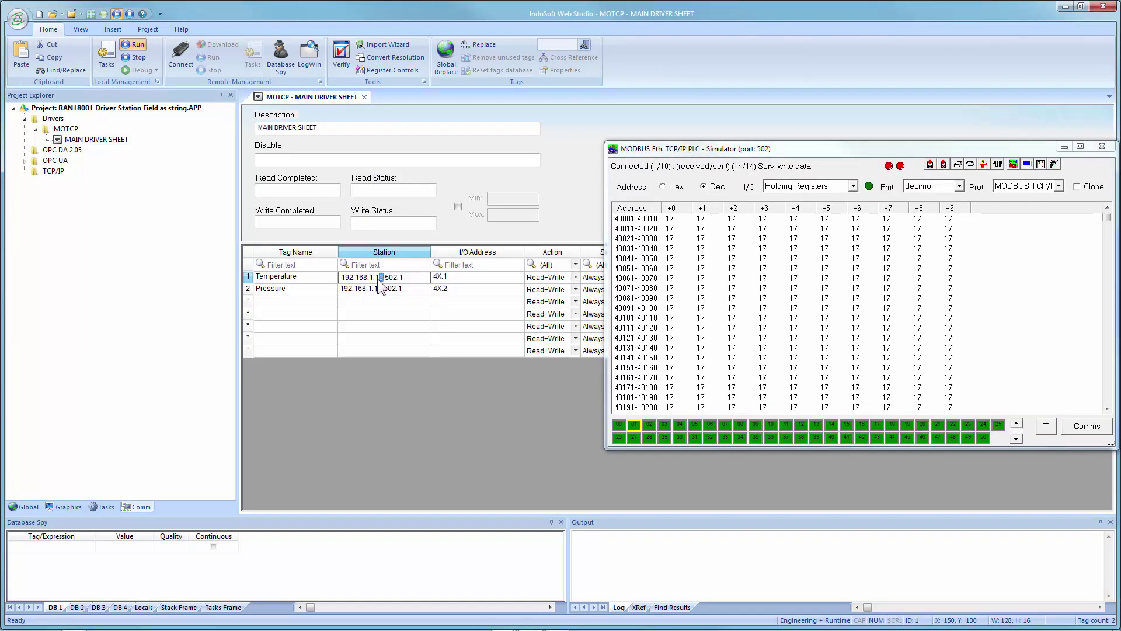
double_click(378, 276)
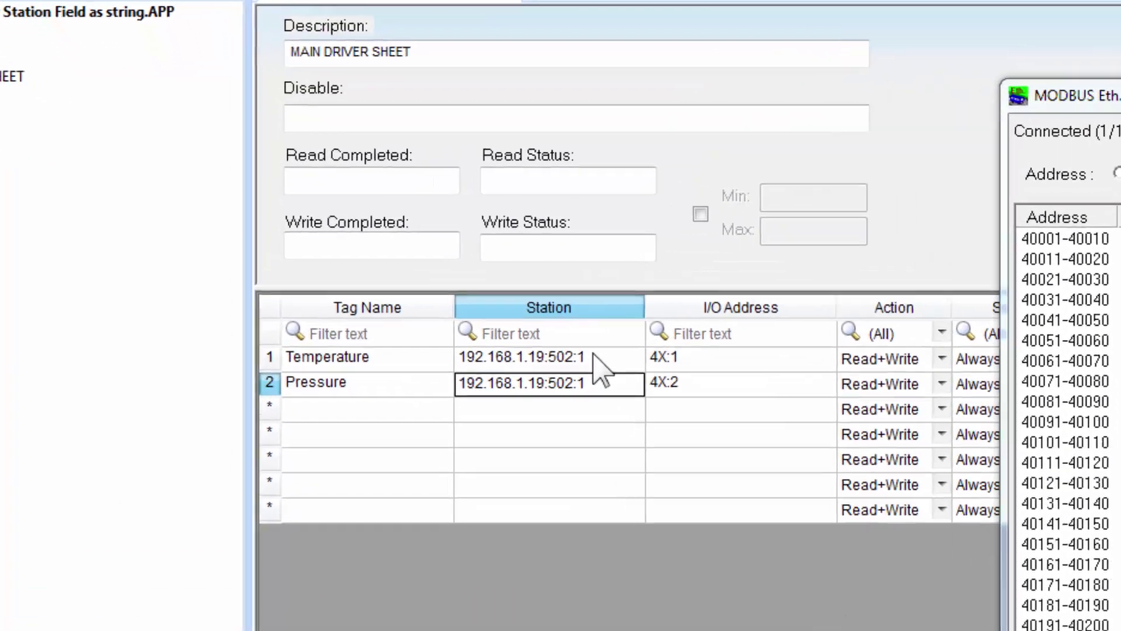
click(477, 296)
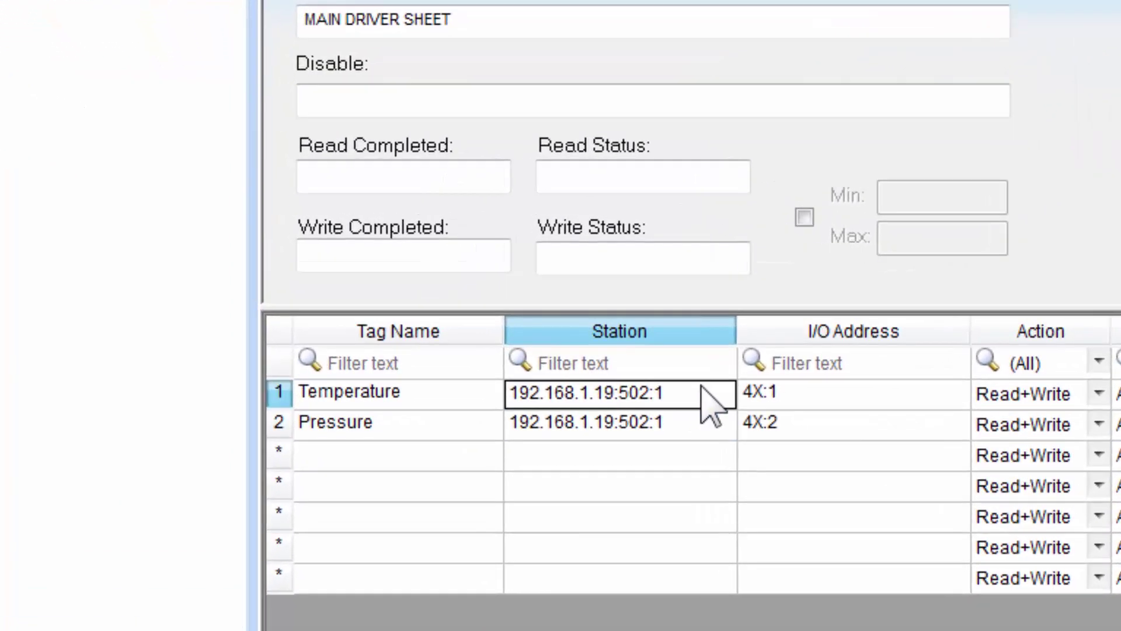
click(700, 401)
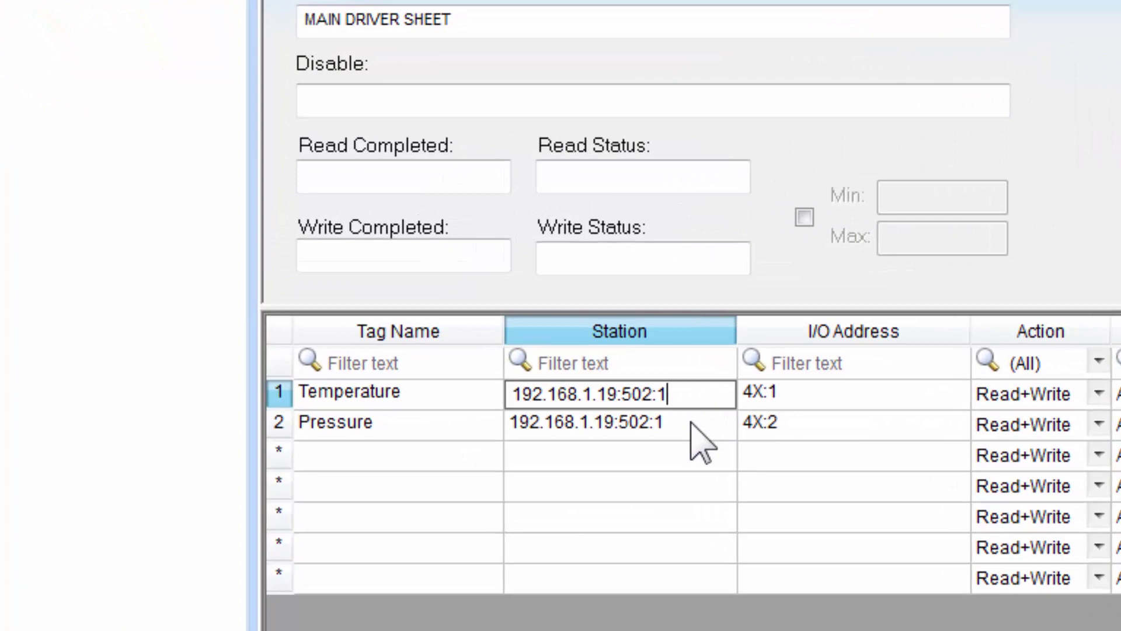
drag(670, 397, 456, 411)
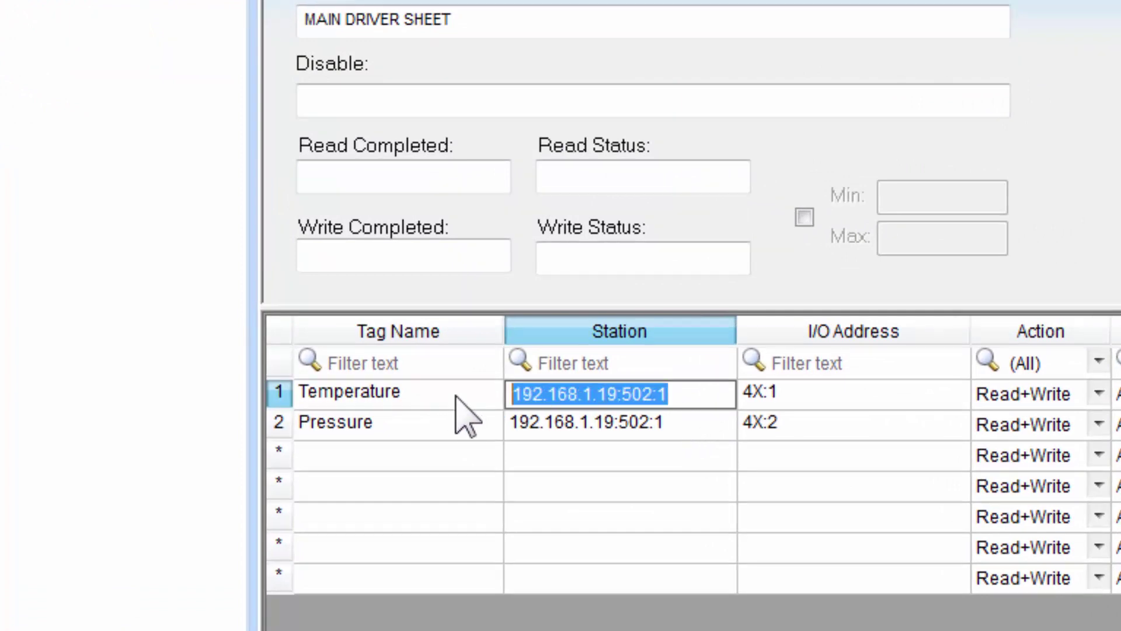
key(Delete)
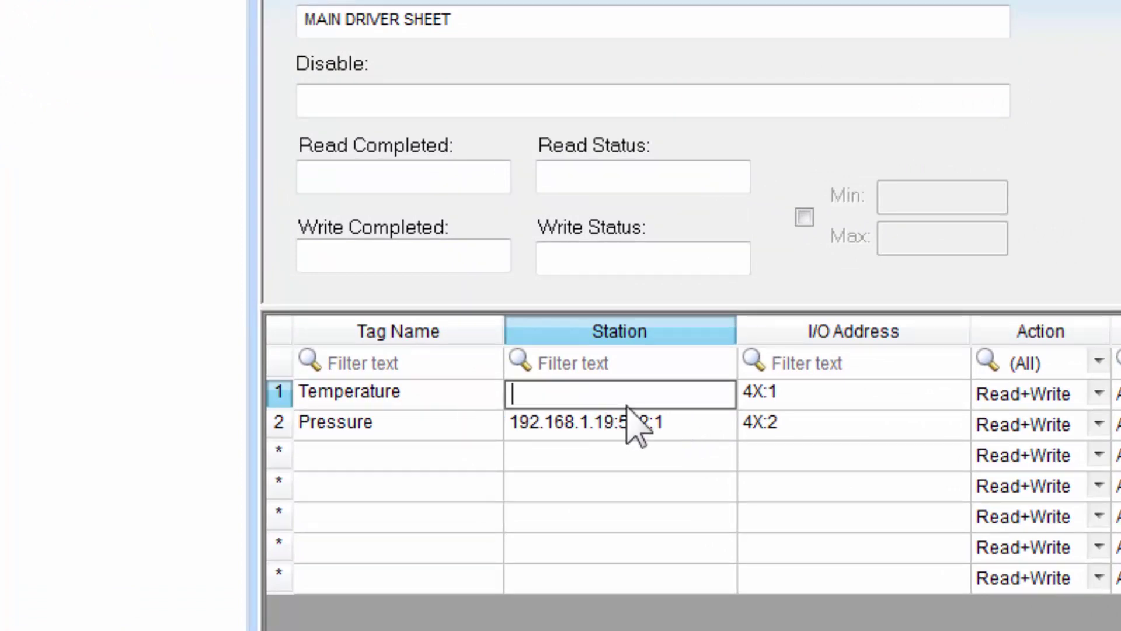
text({PLC0})
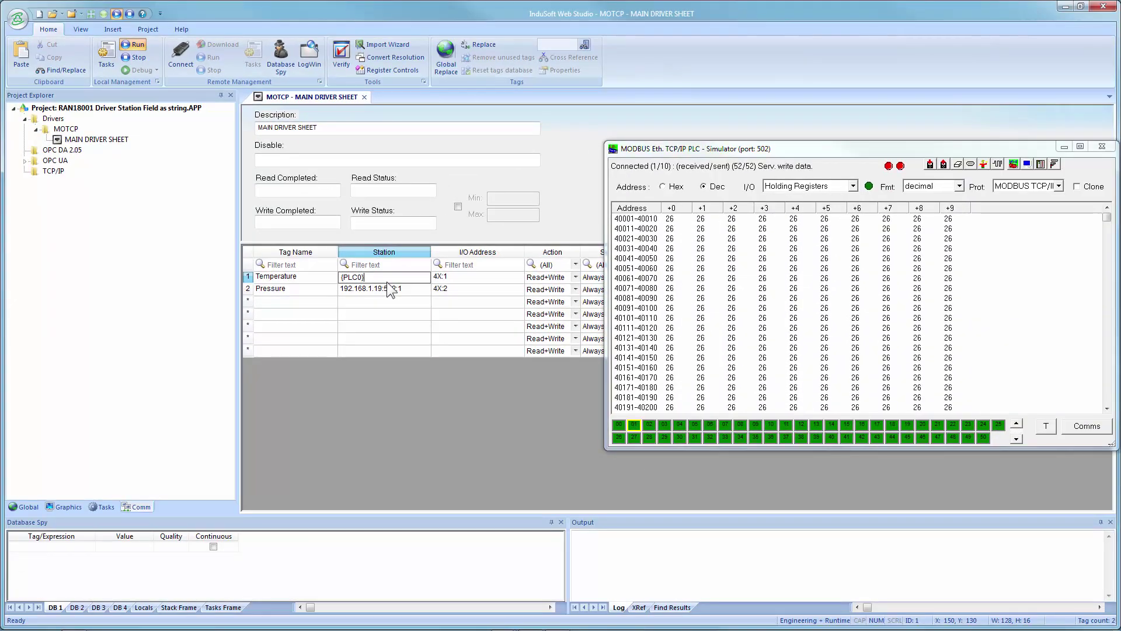
Commit the {PLC0} station and create the missing PLC0 tag as a String type.
key(Return)
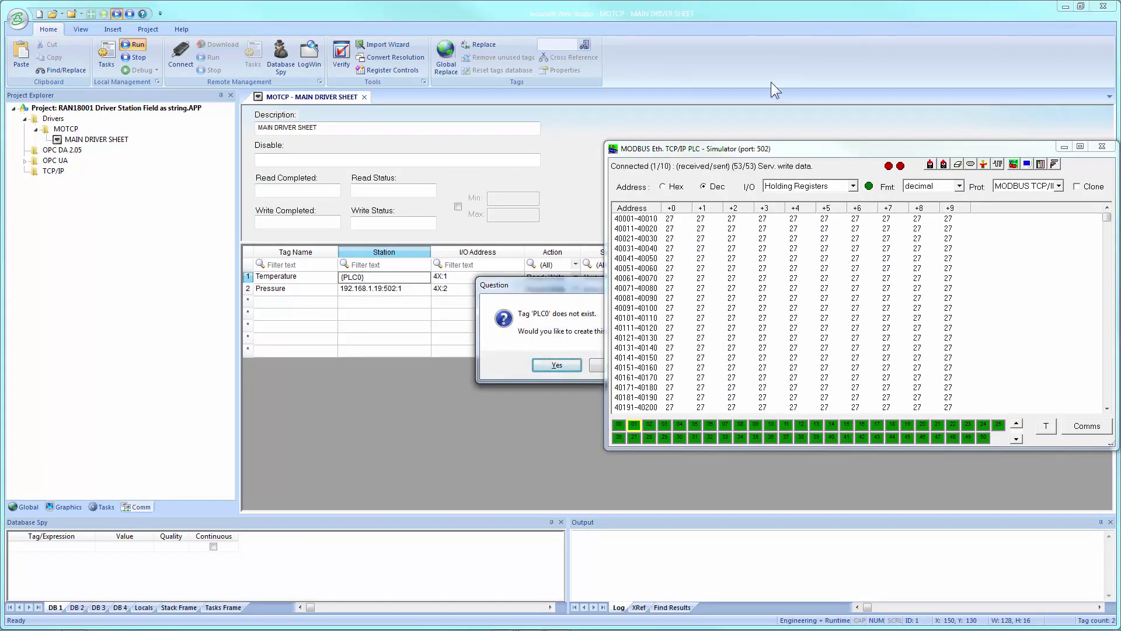
drag(760, 155, 1120, 155)
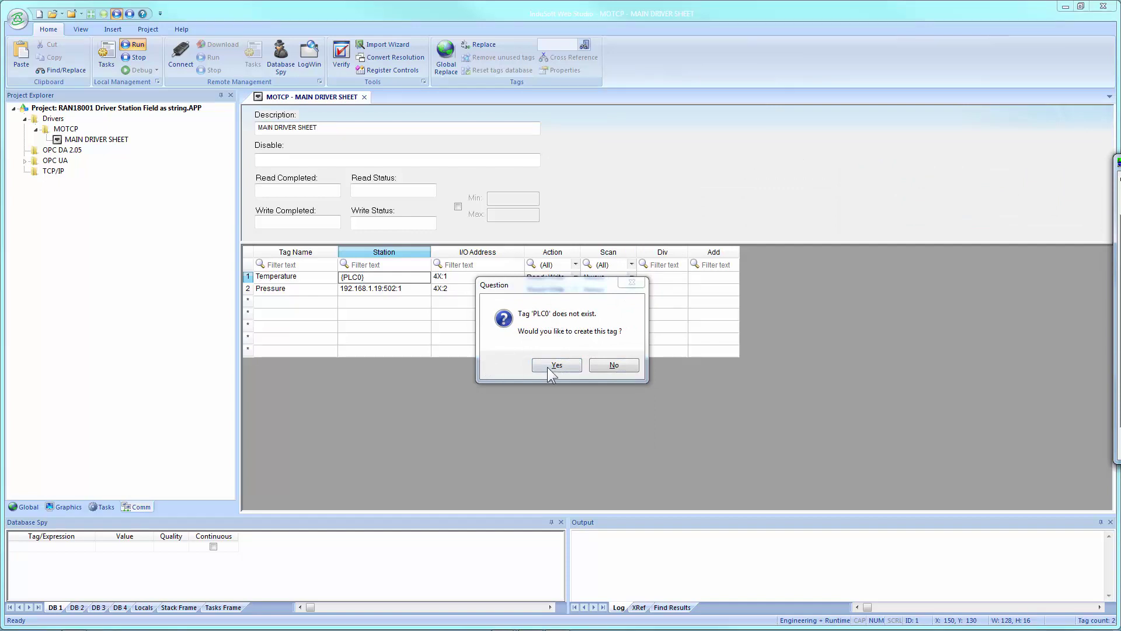
click(548, 366)
click(550, 307)
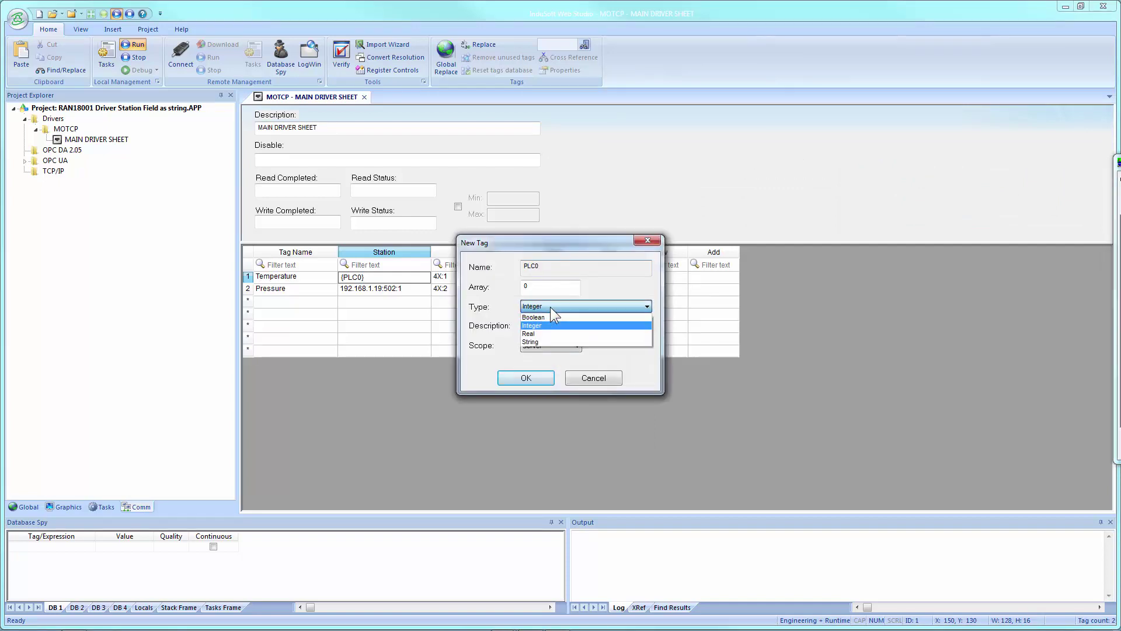
click(538, 341)
click(531, 376)
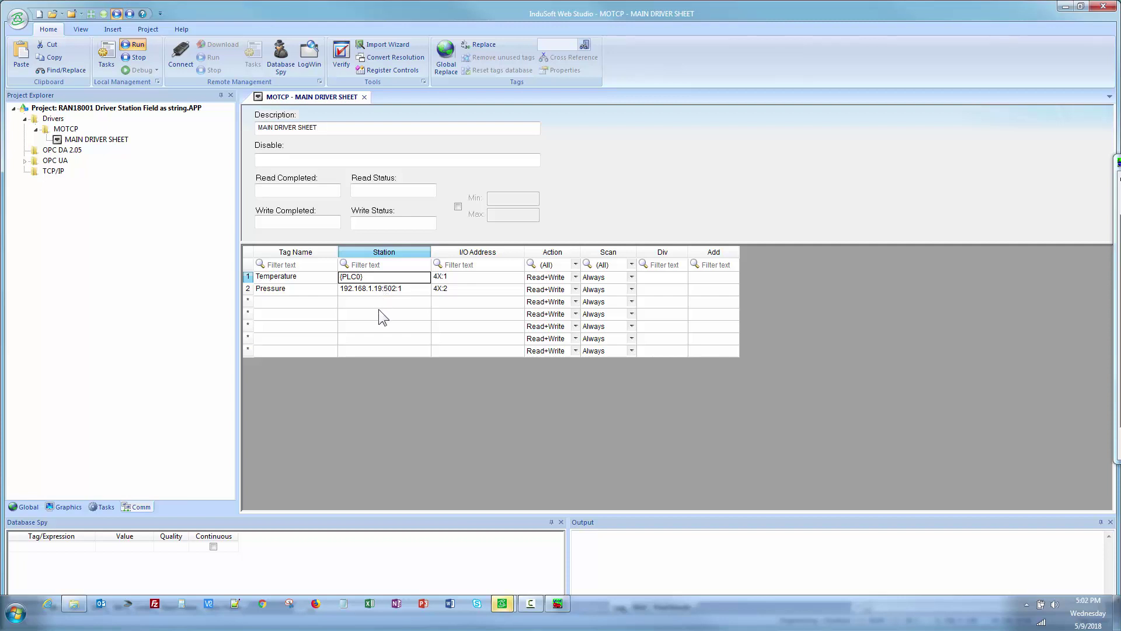
Add $PLC0 = "192.168.1.19:502:1" to the Startup Script and close it.
click(105, 506)
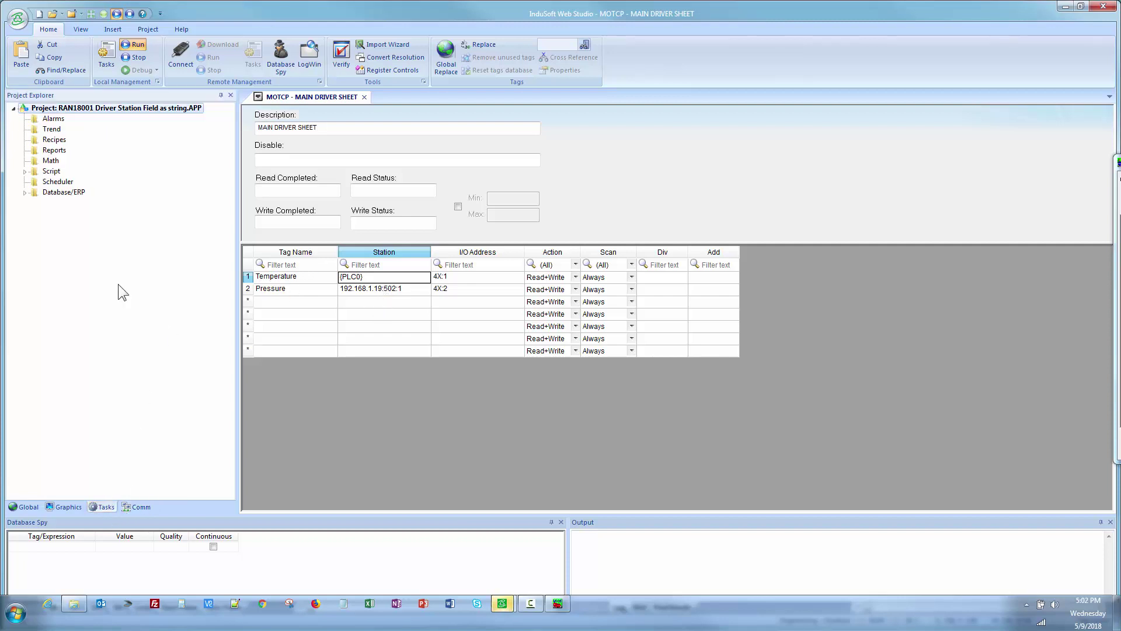
click(25, 171)
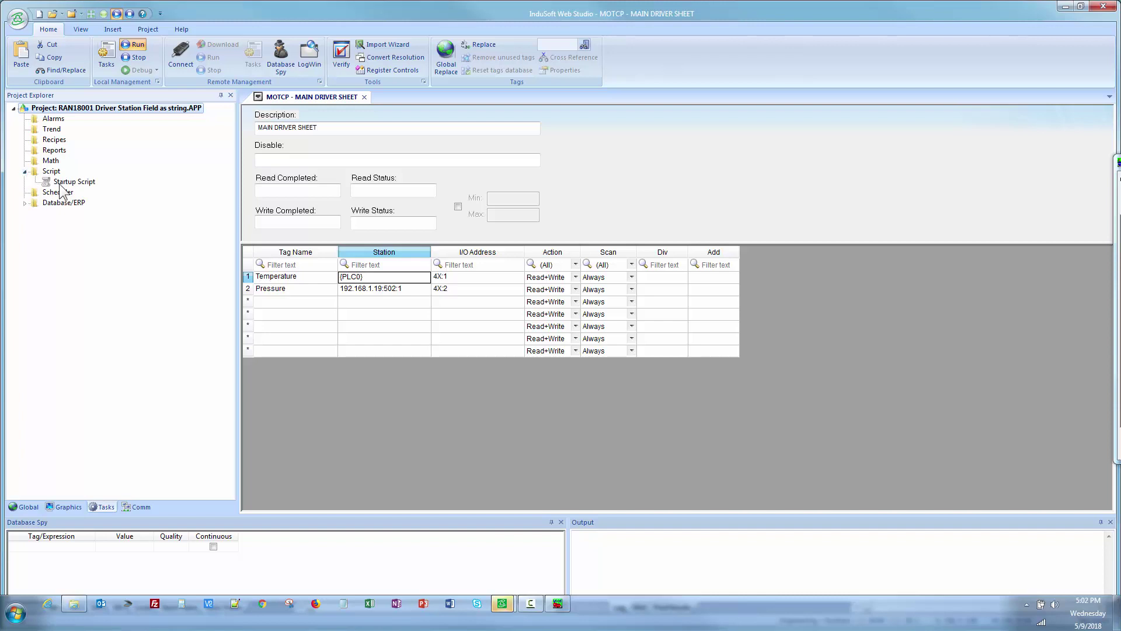
double_click(61, 182)
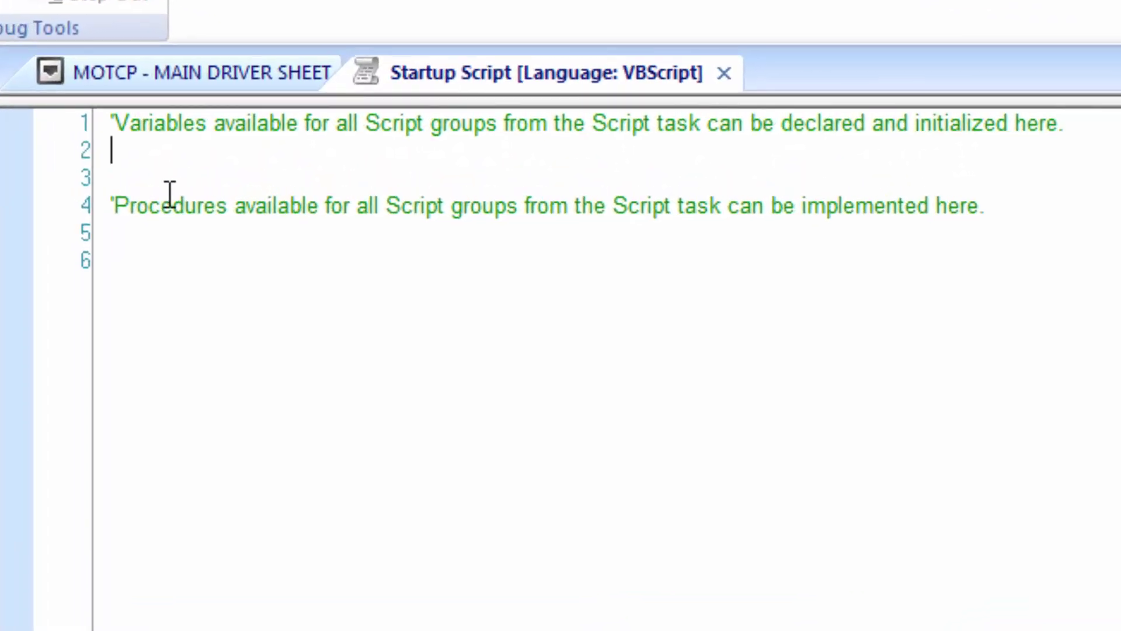
text($P)
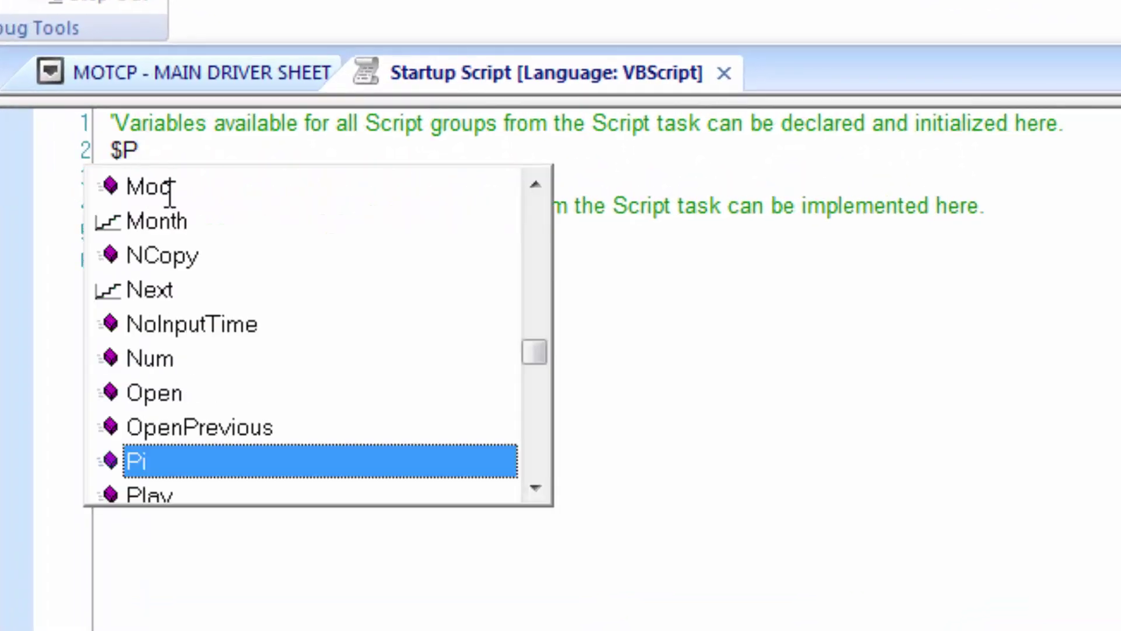
text(LC)
key(Tab)
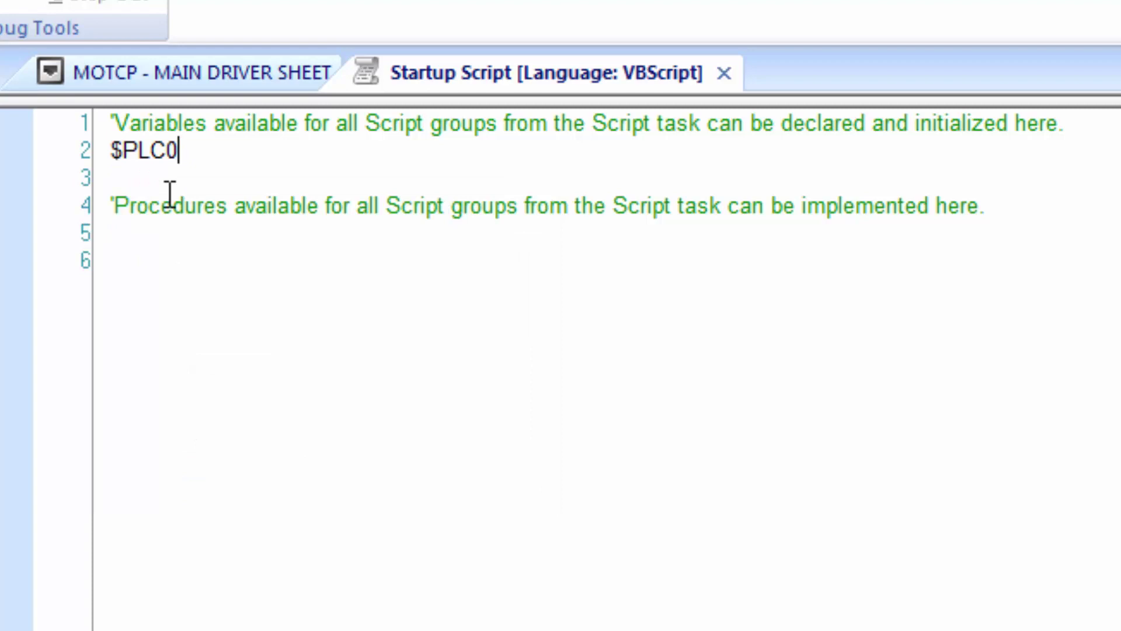
text(= "192.168.1.19:502:1")
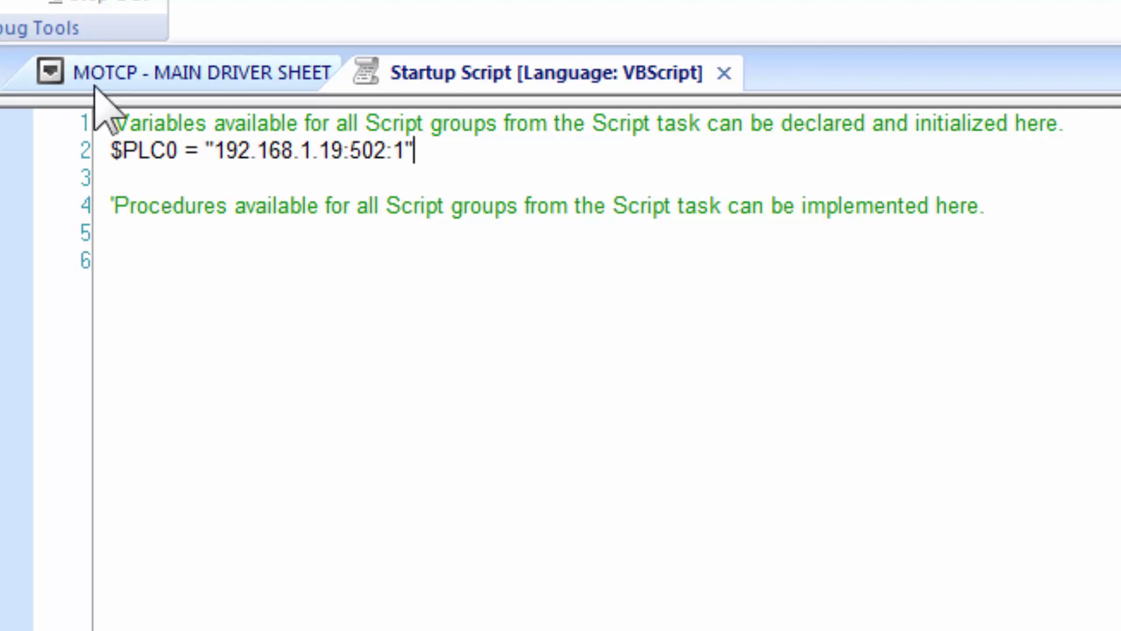
click(724, 72)
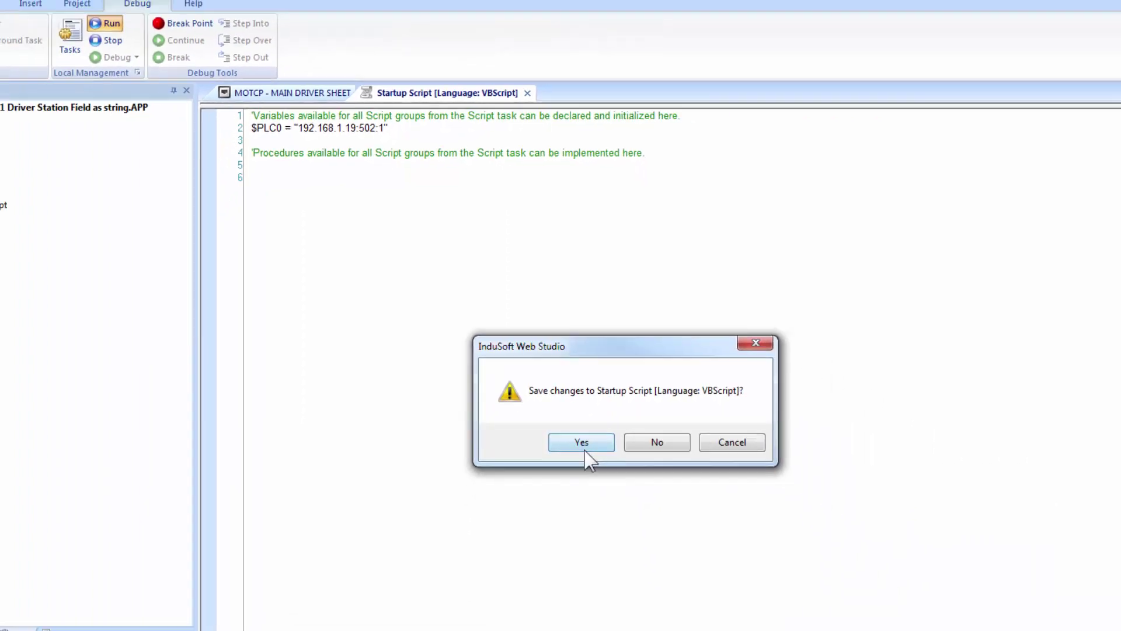
Save the Startup Script, set Pressure's station to {PLC0}, and save the closed driver sheet.
click(585, 450)
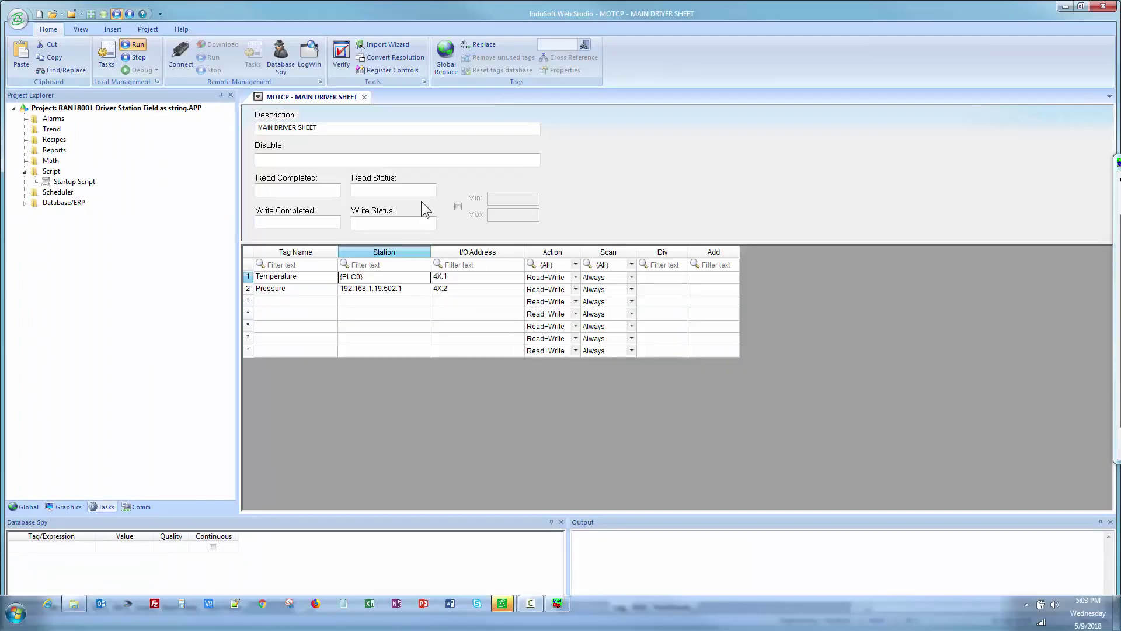
click(362, 289)
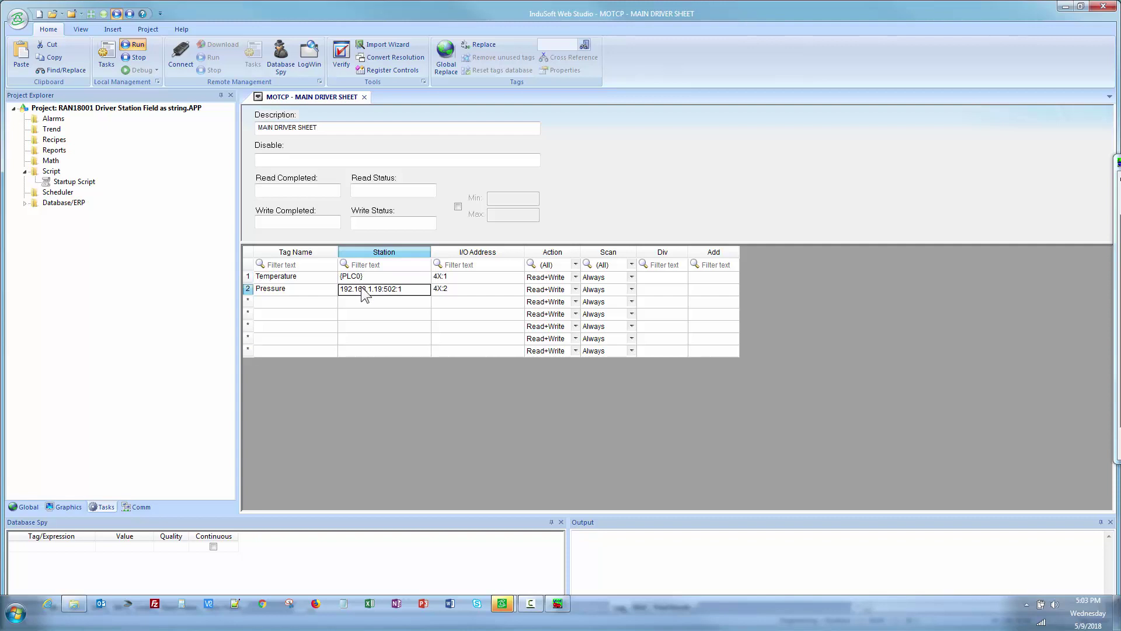
click(365, 97)
click(513, 361)
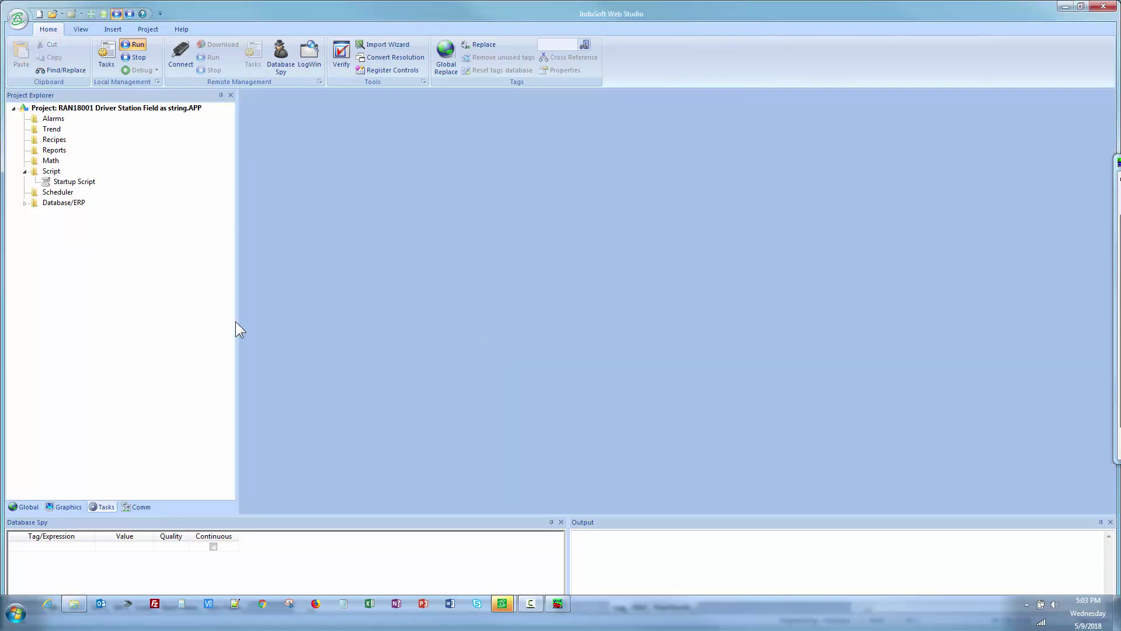
Stop and rerun the project, then move the simulator aside and bring Studio forward.
click(139, 57)
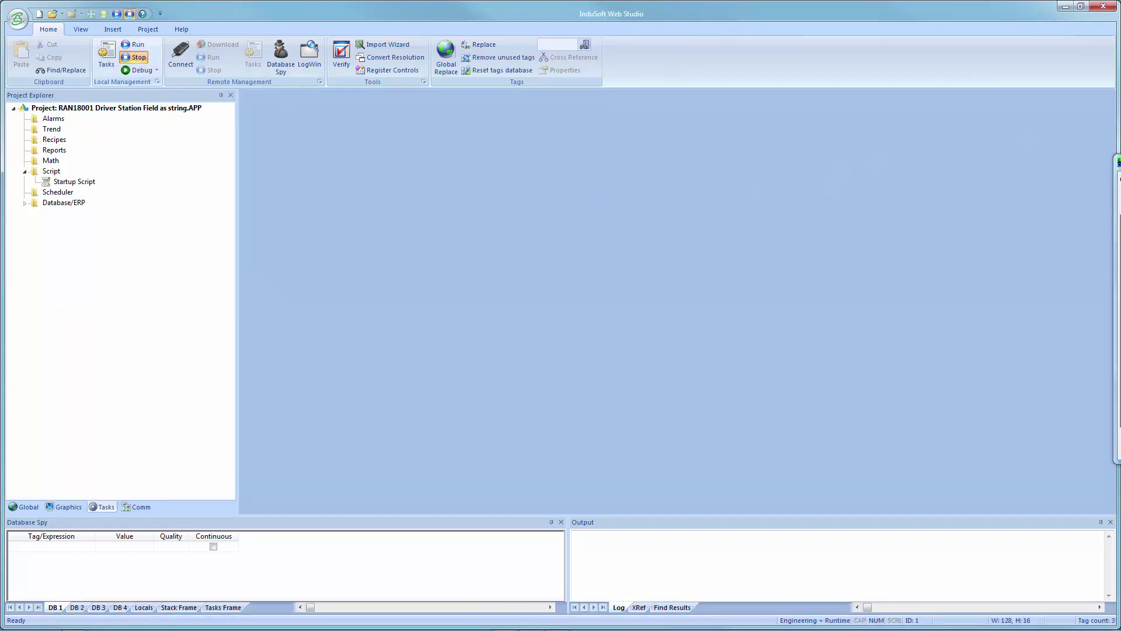
click(133, 44)
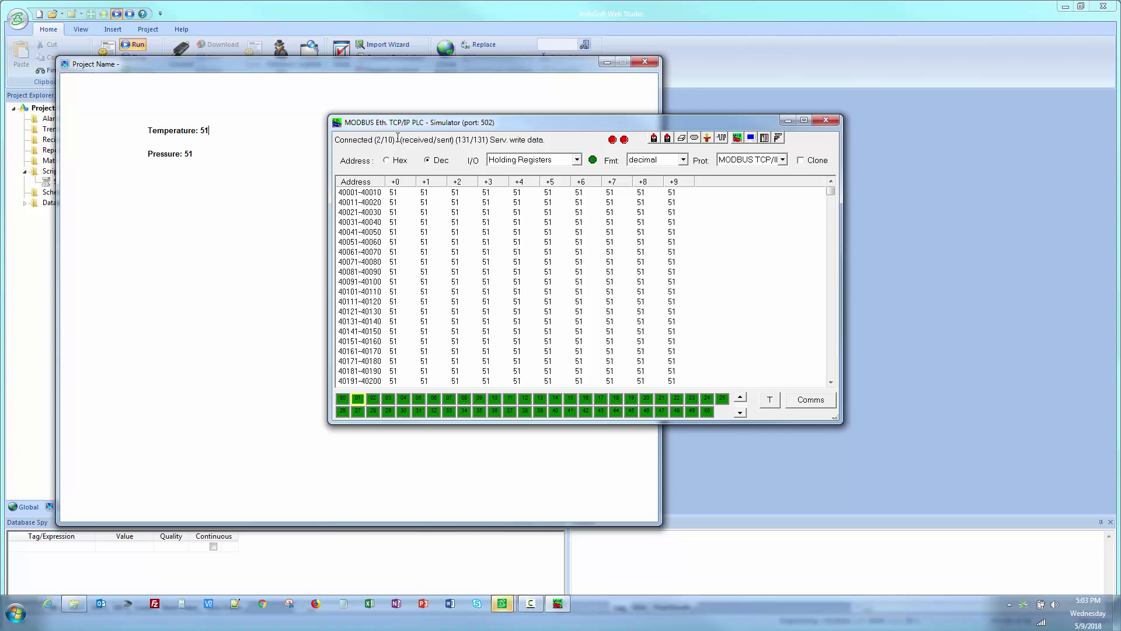
drag(511, 127, 1120, 122)
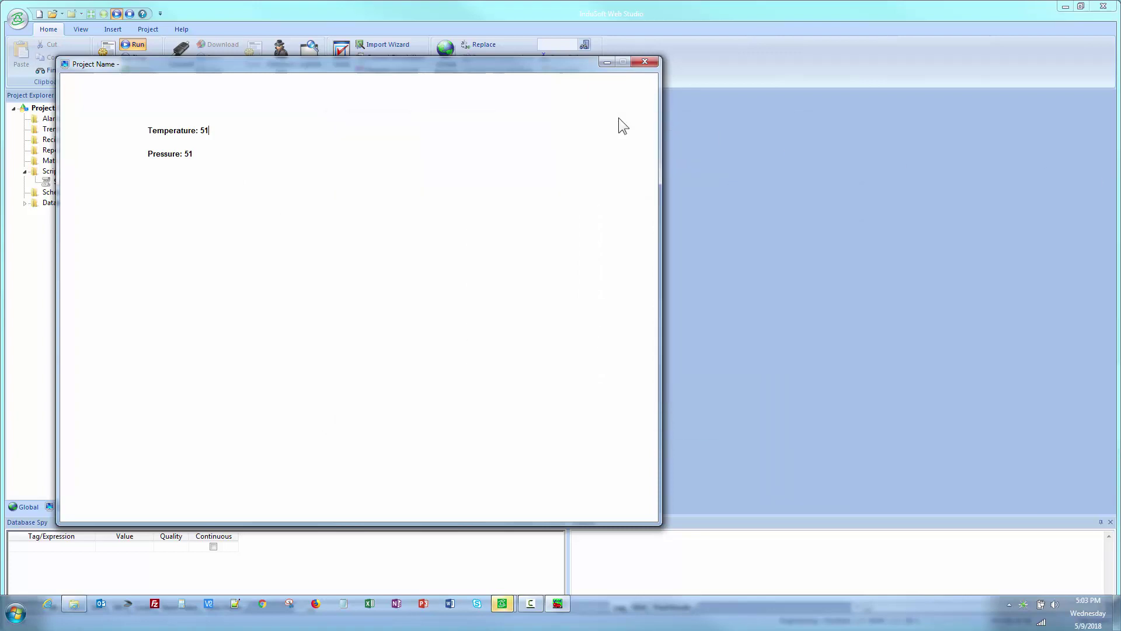
click(401, 6)
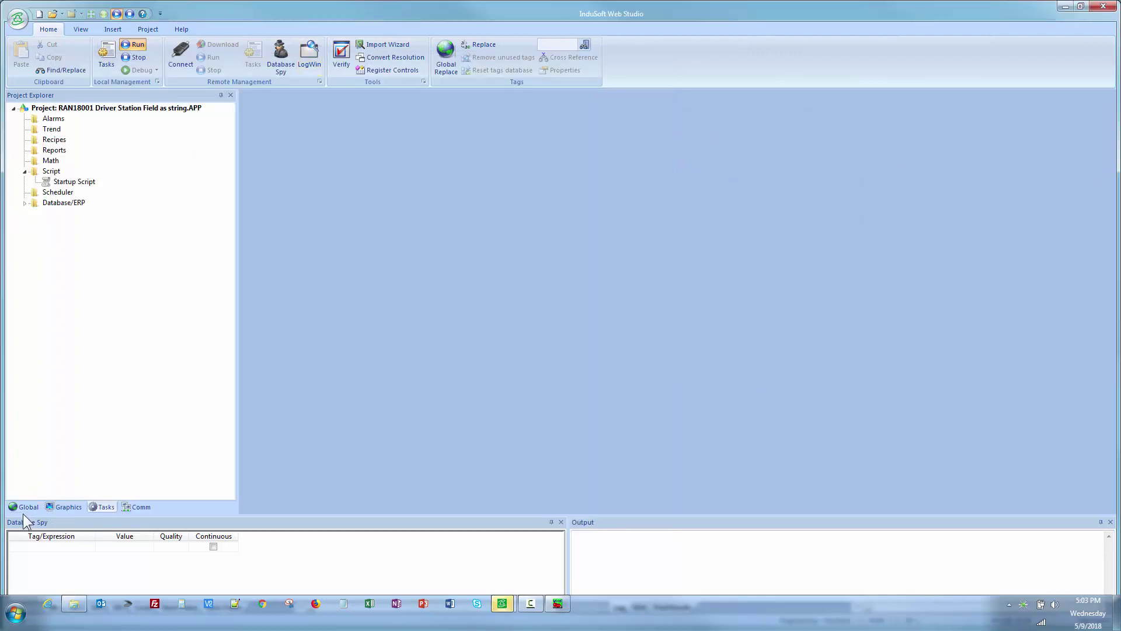
Open the Main screen and draw a text box to the right of the Temperature label.
click(55, 507)
double_click(58, 128)
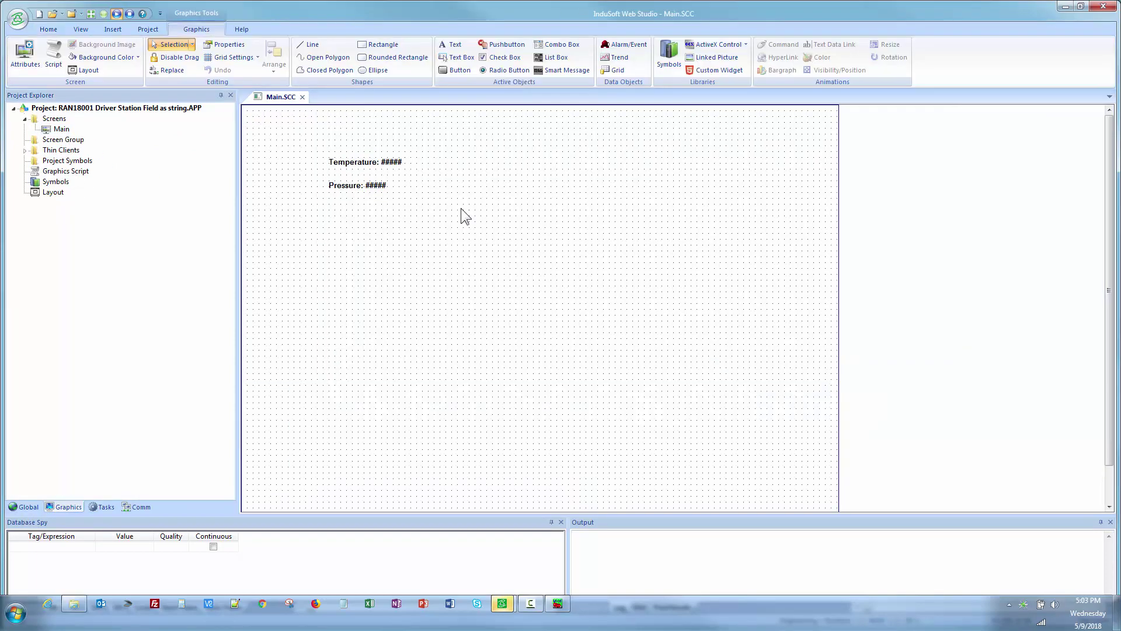
click(460, 57)
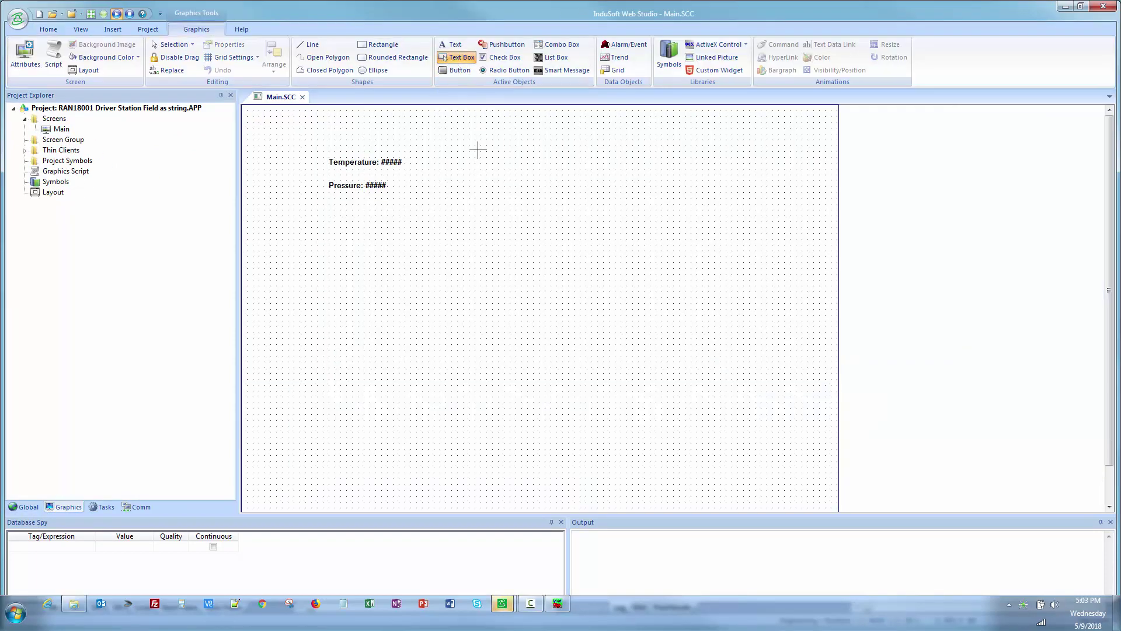
drag(478, 150, 607, 167)
double_click(559, 162)
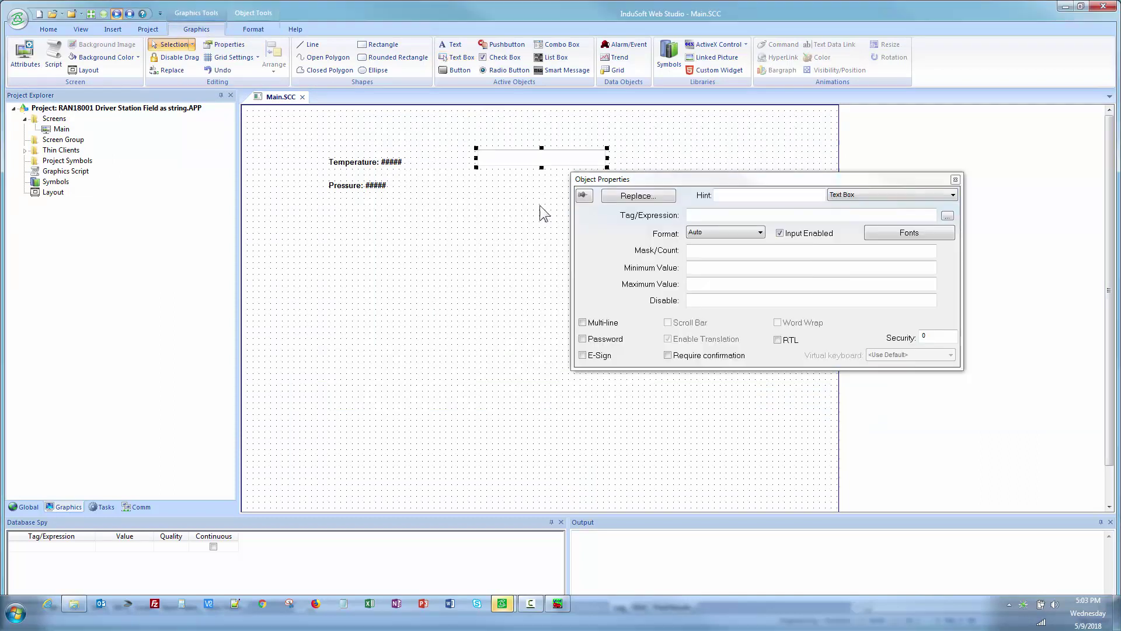
Link the new text box to the PLC0 tag and close its properties.
click(712, 217)
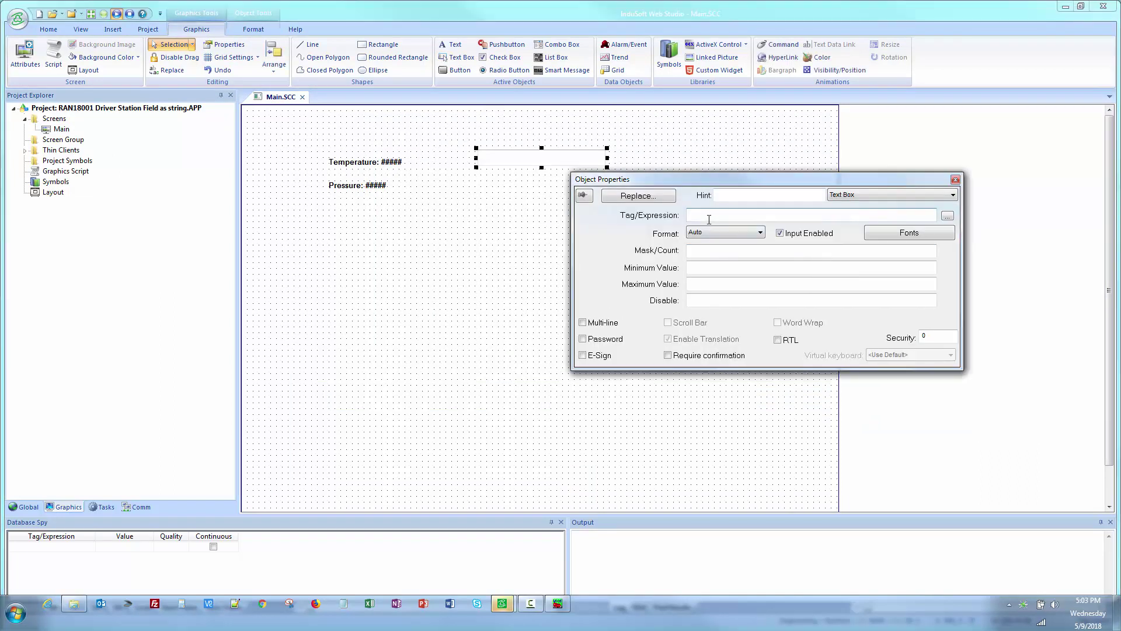
click(945, 216)
click(677, 181)
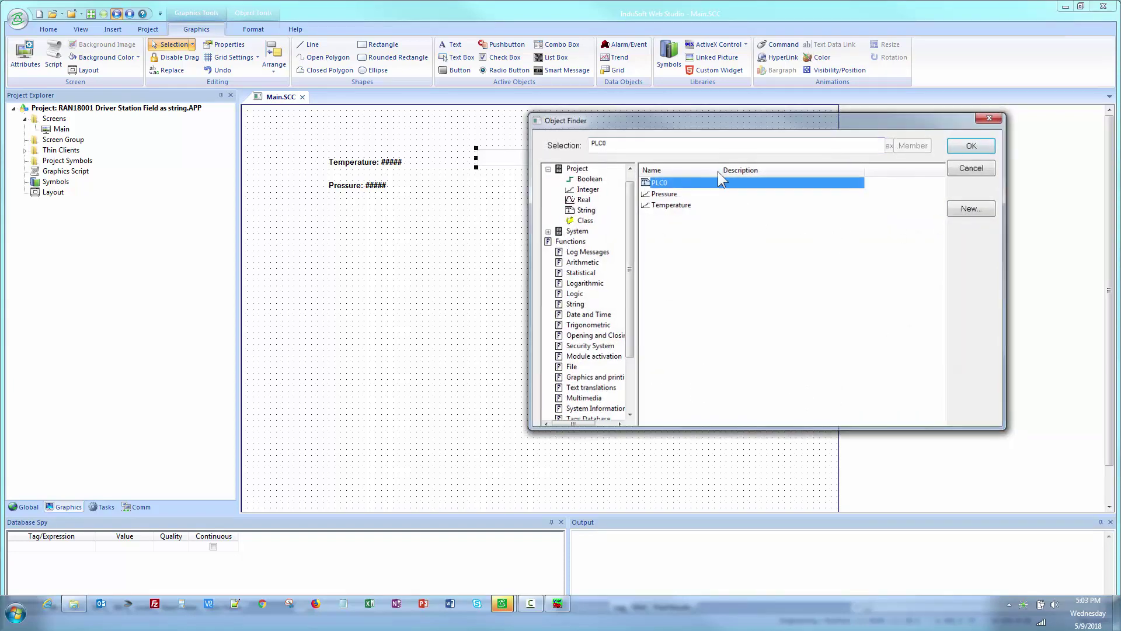
key(Return)
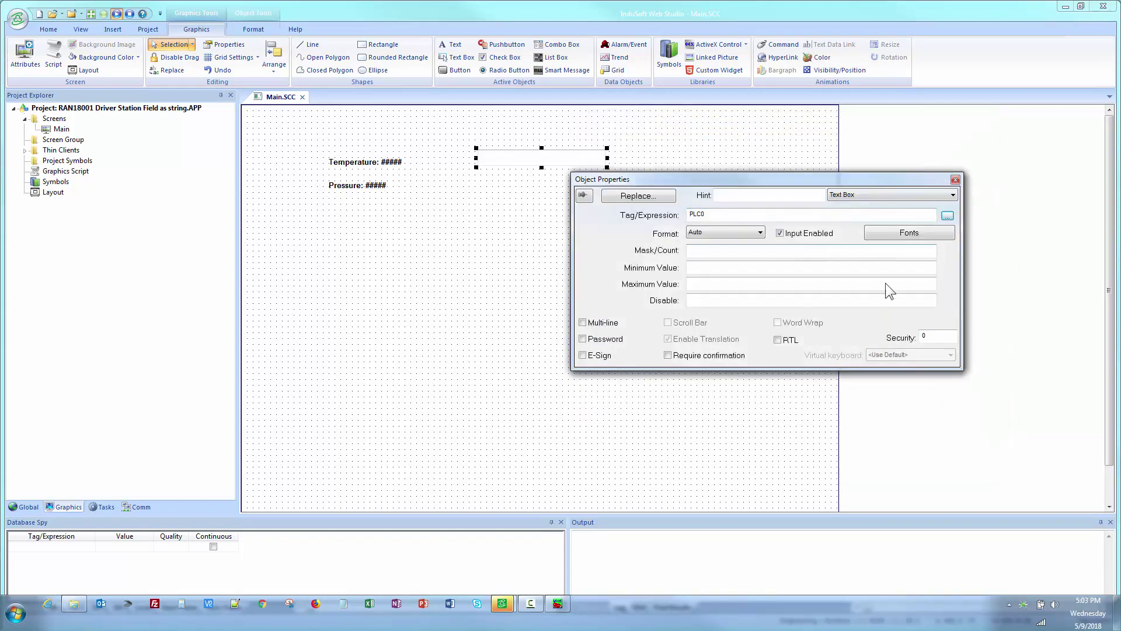
click(956, 179)
click(799, 170)
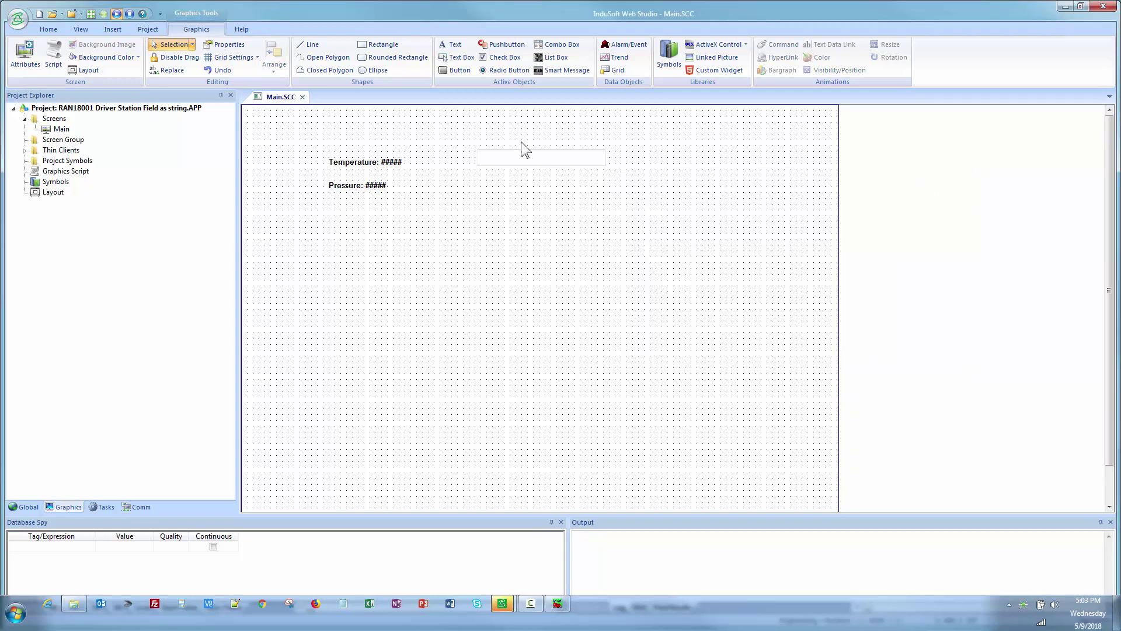
Run the project, change the runtime station text box to 192.168.1.41:502:1, and close the viewer.
click(117, 17)
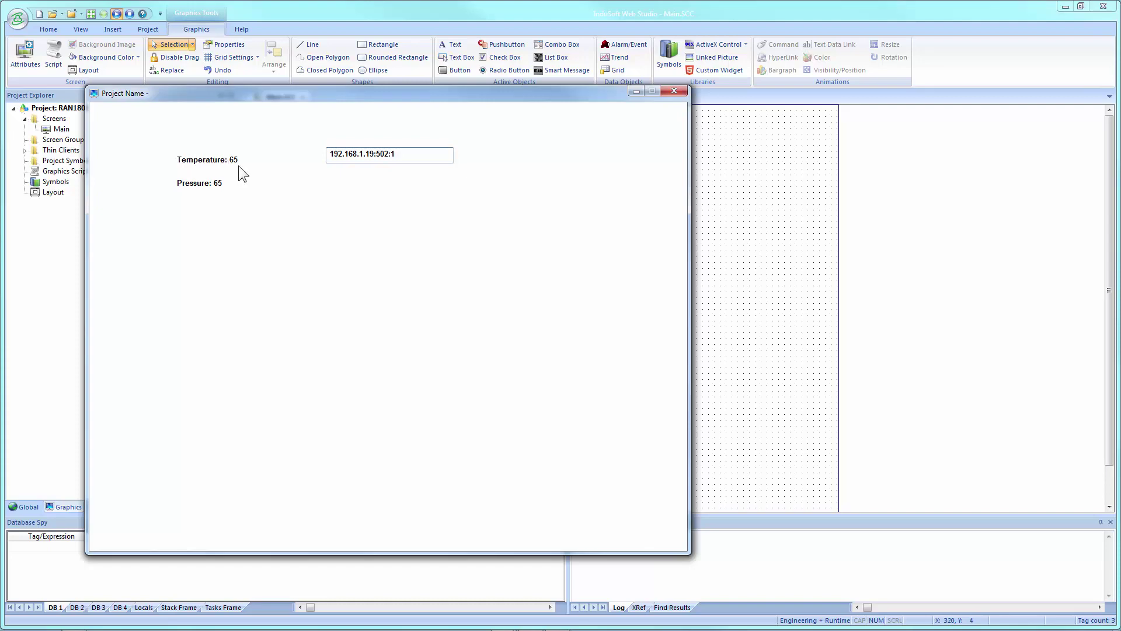
key(alt+Tab)
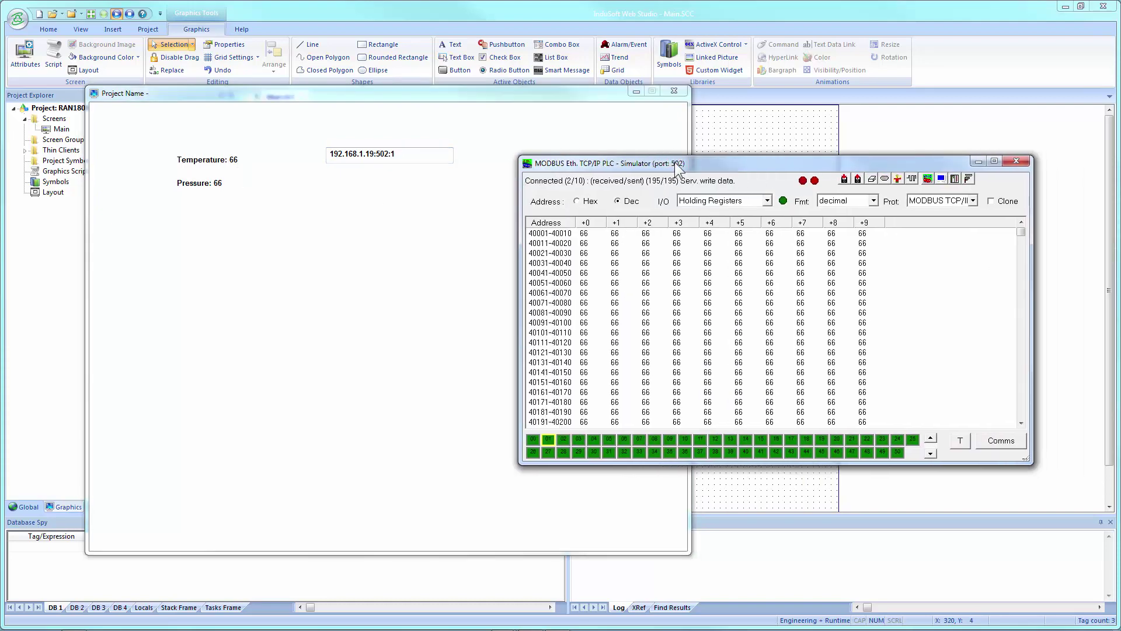
click(372, 155)
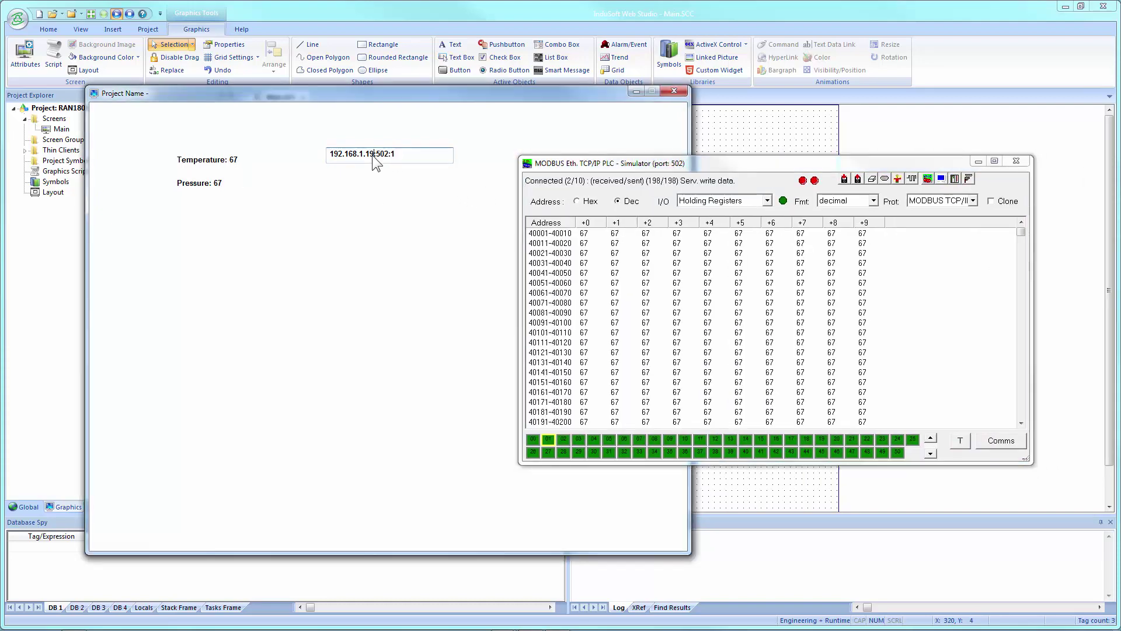
drag(373, 155, 370, 156)
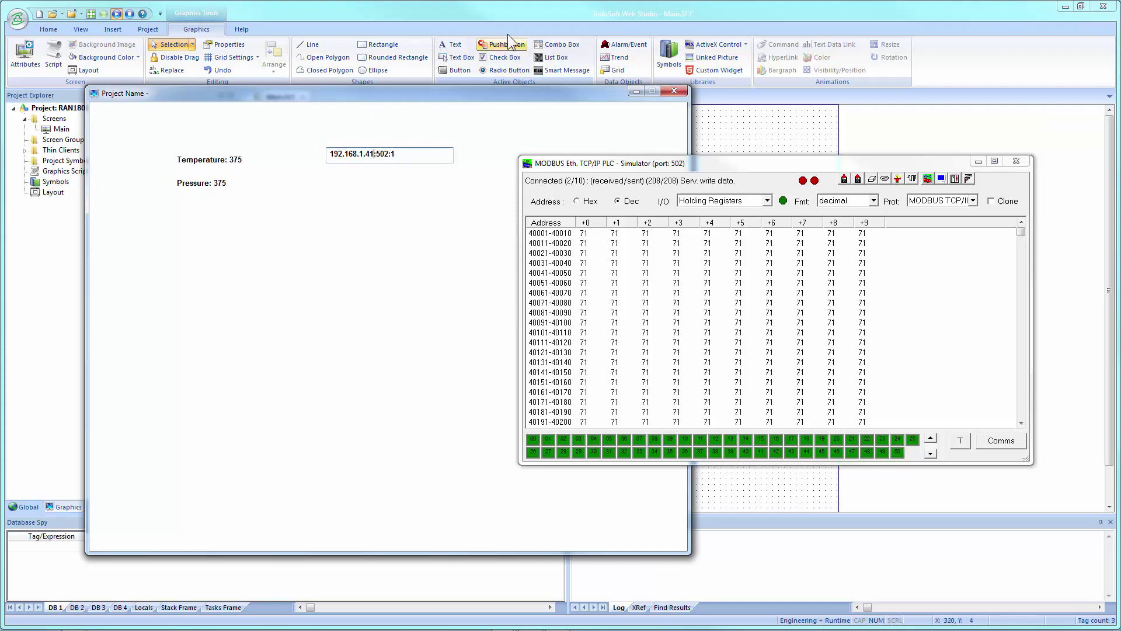
key(alt+F4)
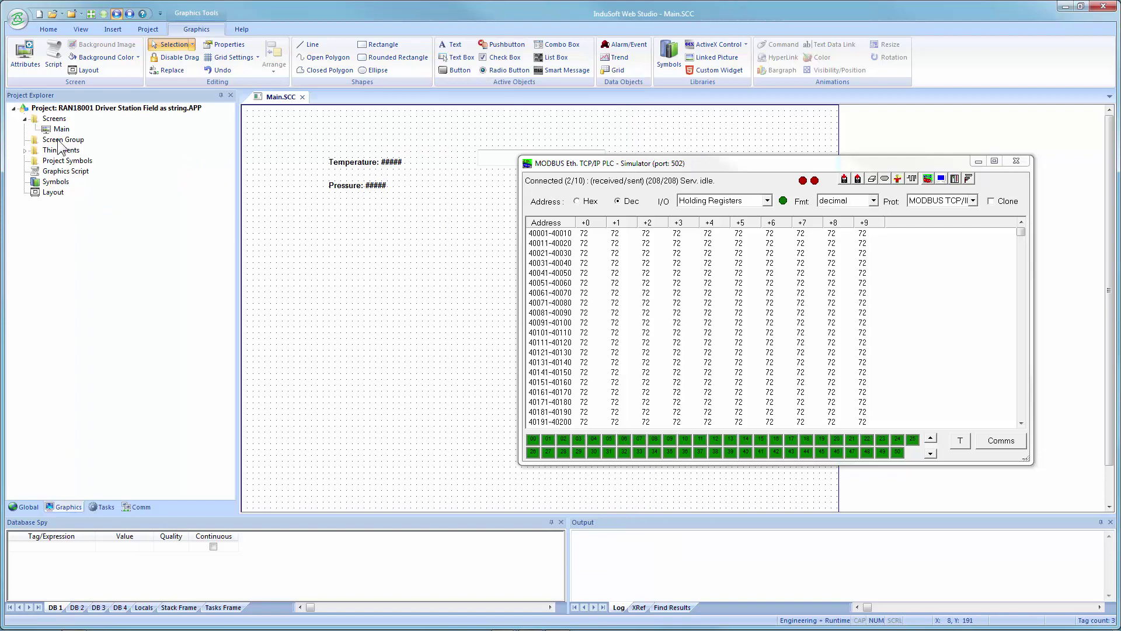
Reopen the MOTCP MAIN DRIVER SHEET showing Temperature and Pressure on station {PLC0} at 4X:1 and 4X:2.
click(135, 506)
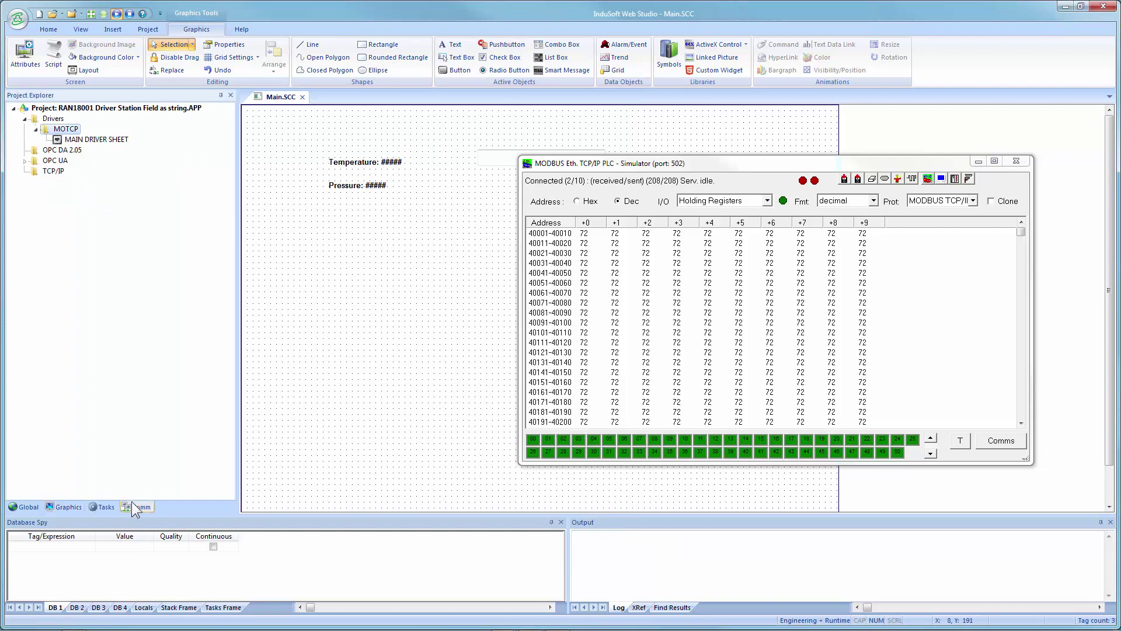
double_click(121, 140)
click(369, 188)
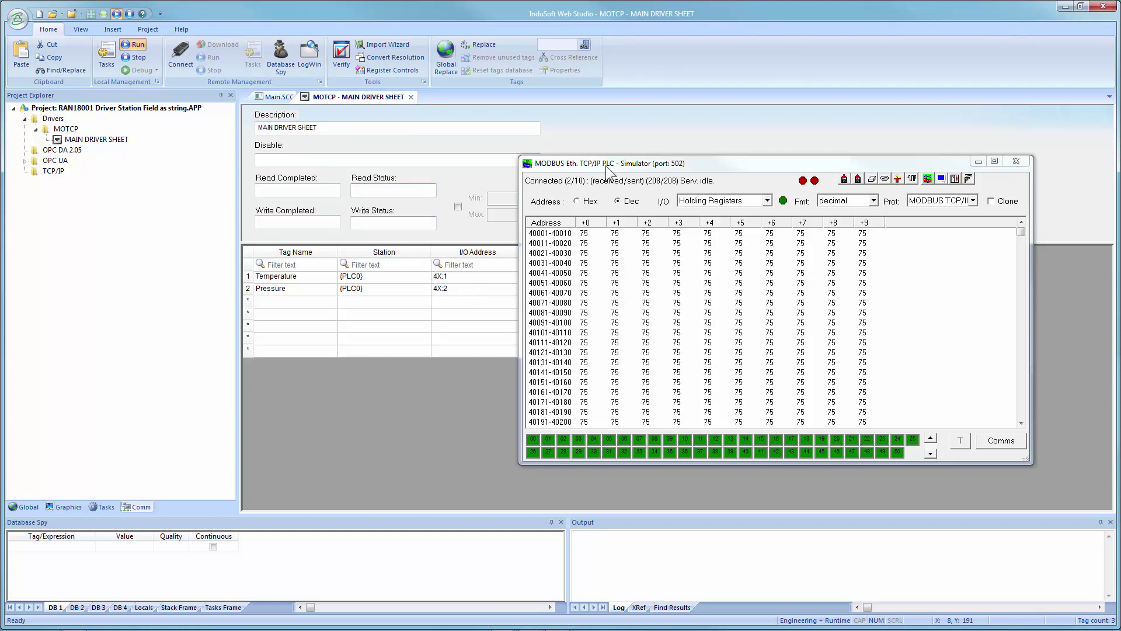
drag(605, 165, 639, 165)
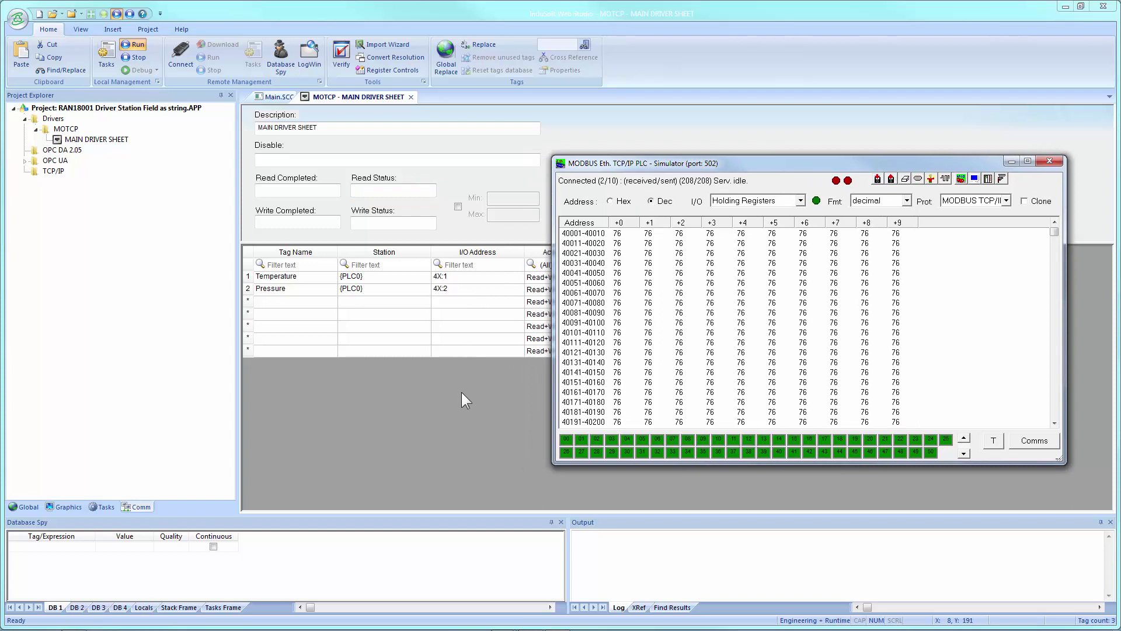